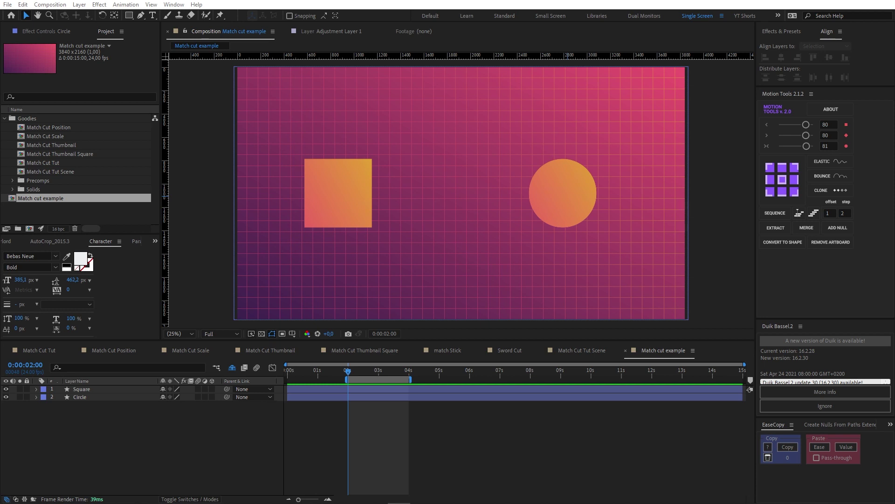
Set Position keyframes on the Square layer at 2:00 and 3:00.
left_click(313, 417)
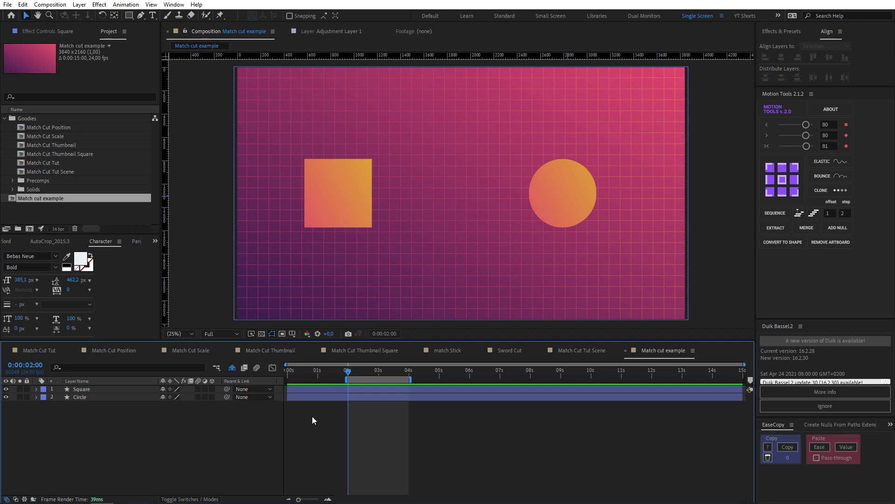
left_click(96, 389)
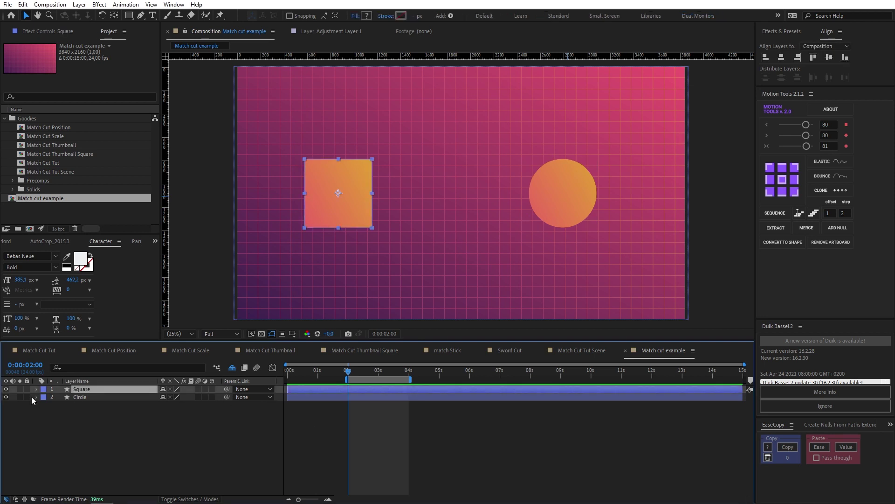
left_click(37, 389)
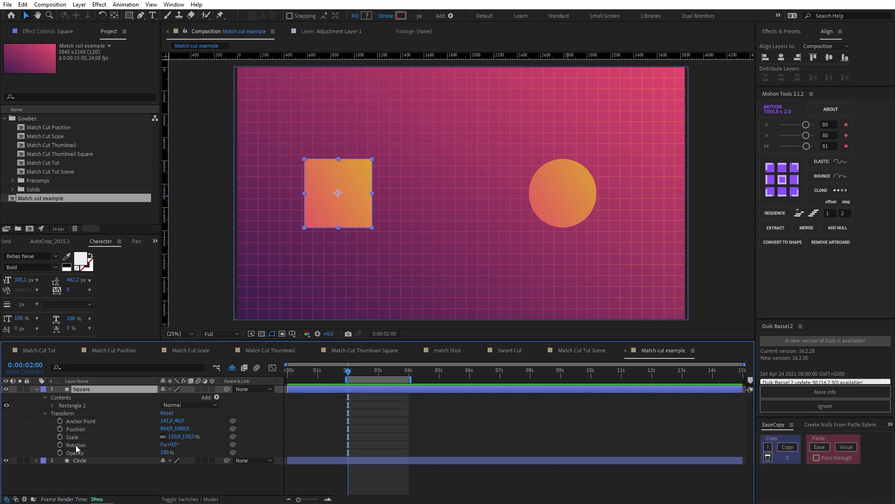
left_click(59, 429)
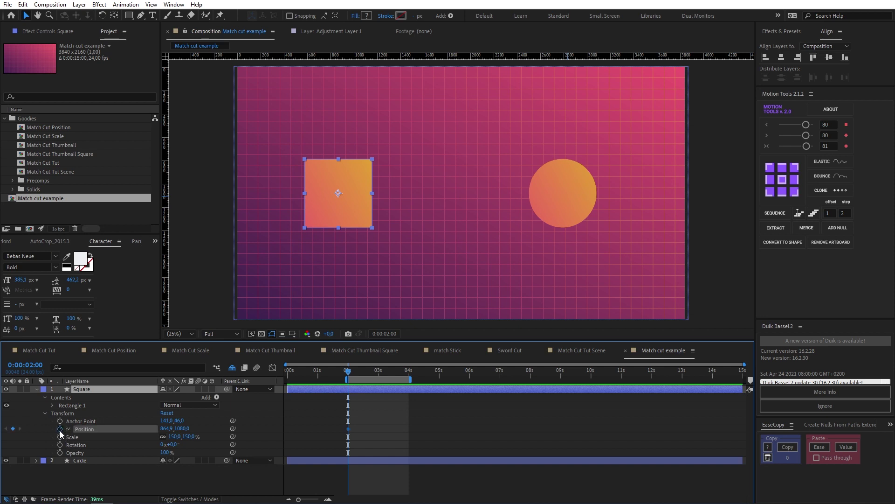
left_click(378, 373)
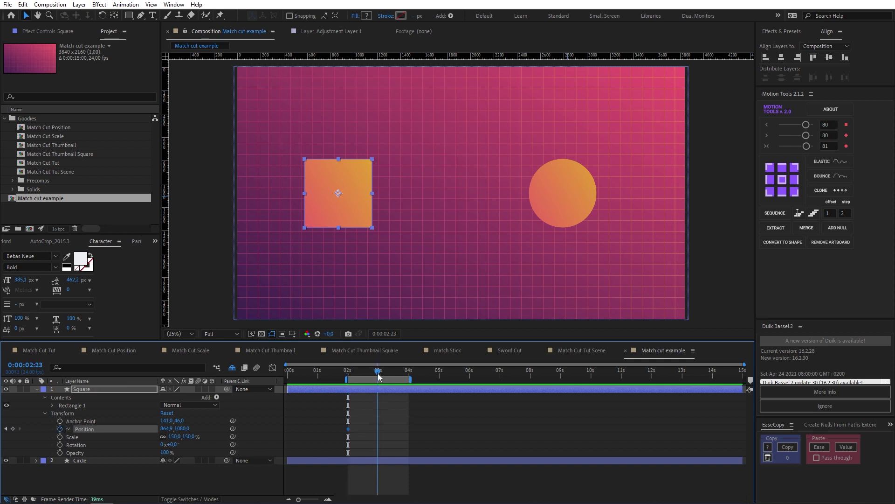
left_click(13, 428)
At 3:00, drag the Square rightward onto the circle's spot.
left_click(349, 371)
left_click(378, 371)
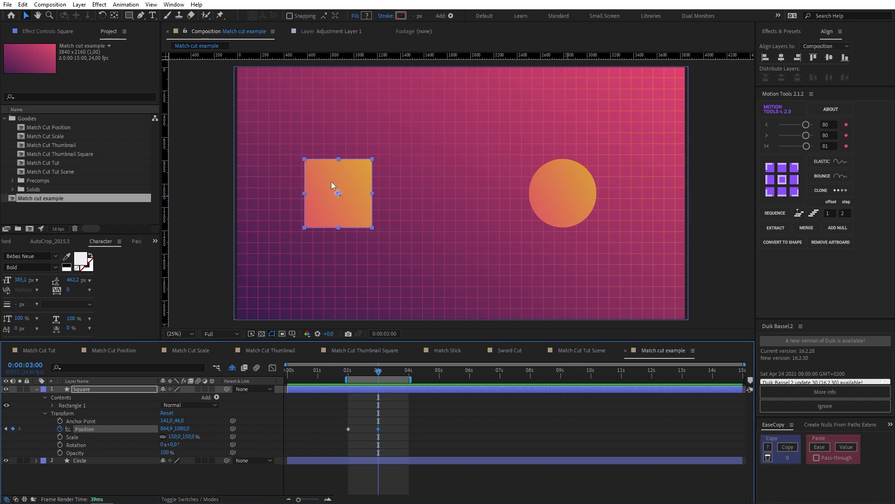
left_click_drag(334, 186, 554, 189)
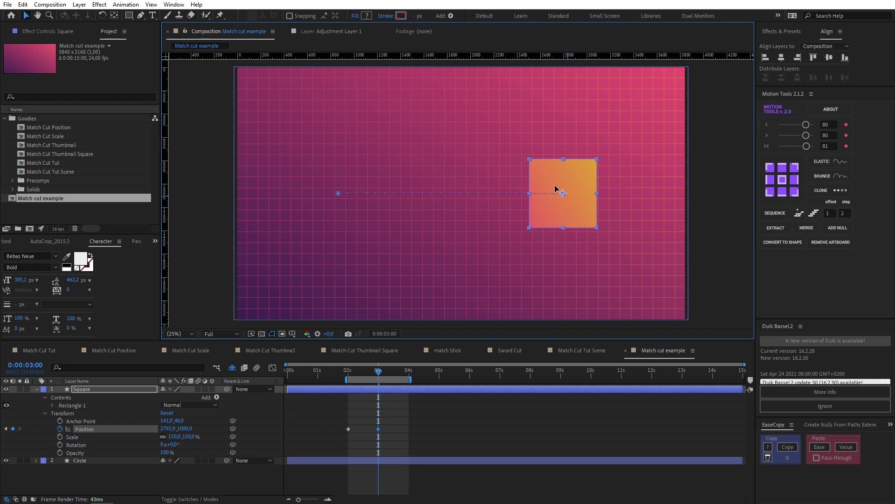
Ease both Square Position keyframes with Motion Tools.
left_click(392, 427)
left_click_drag(373, 428, 346, 430)
left_click(806, 146)
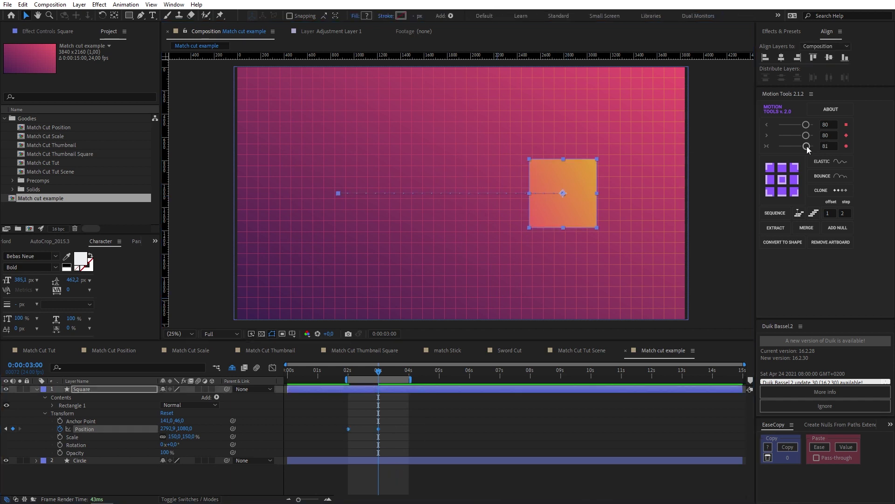
At 2:00, add a Round Corners operation to the Square's Contents.
left_click(349, 373)
left_click(369, 412)
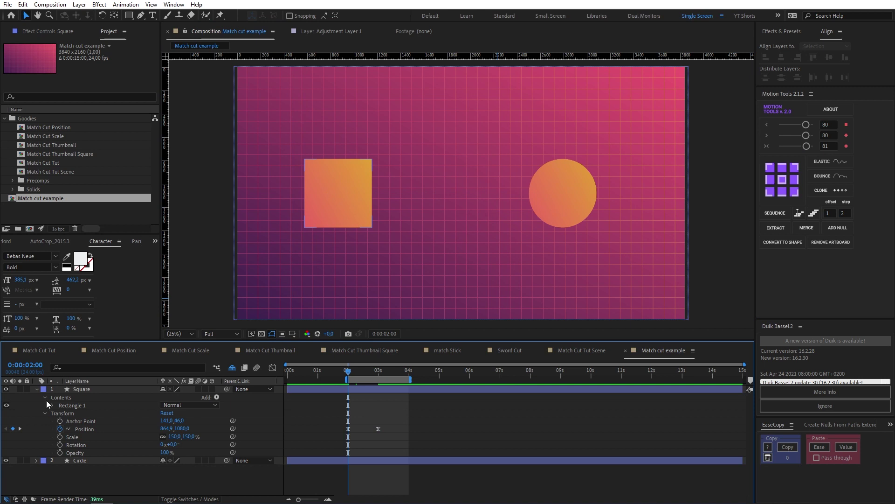
left_click(62, 398)
left_click(217, 397)
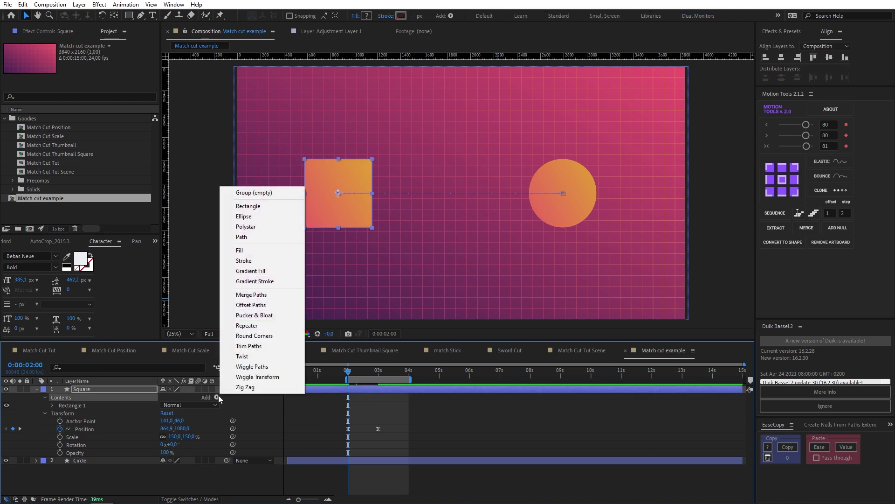
left_click(261, 336)
Keyframe the Round Corners Radius at 0 at 2:00 and 200 at 3:00.
left_click(52, 413)
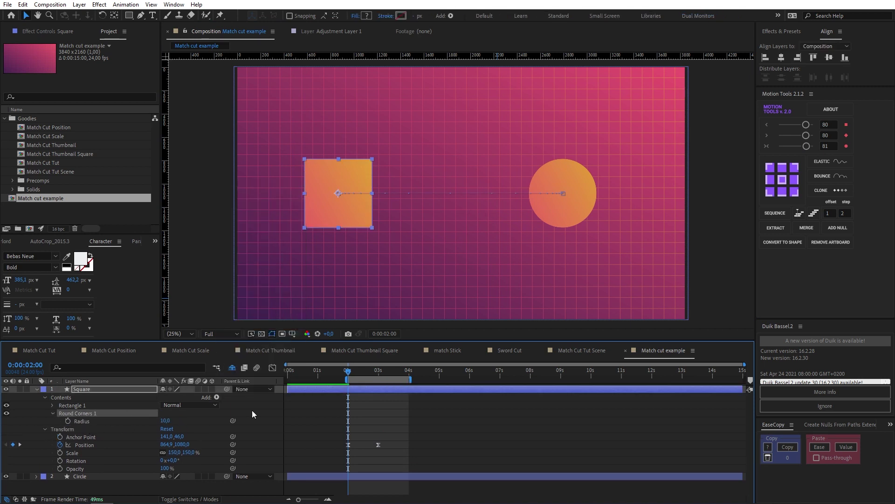
left_click(68, 421)
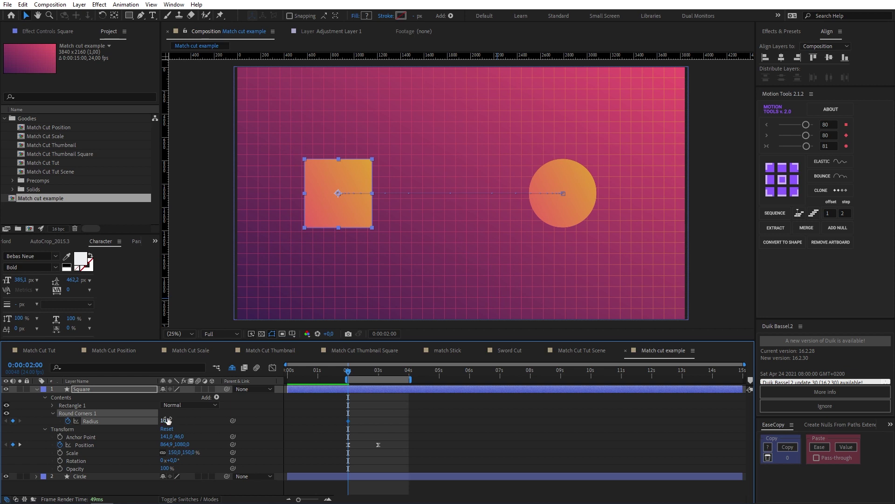
left_click(167, 421)
type("0")
key("Return")
left_click_drag(366, 372, 378, 372)
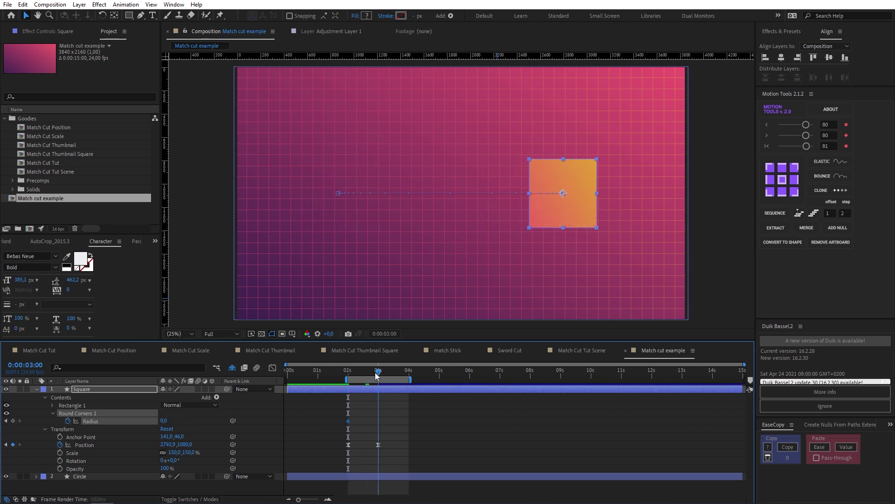
left_click_drag(166, 421, 235, 421)
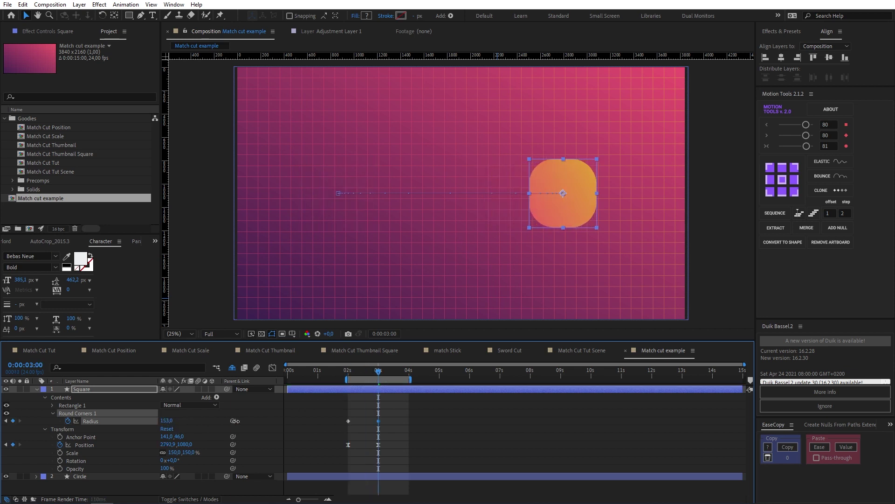
left_click(166, 421)
type("200")
key("Return")
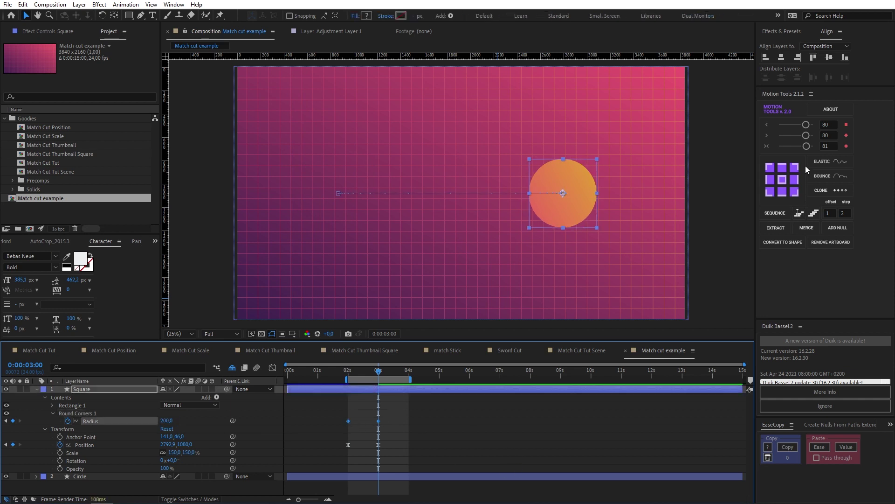
Easy-ease the Radius keyframes, hide the Circle layer, and preview the morph.
key("F9")
left_click(349, 372)
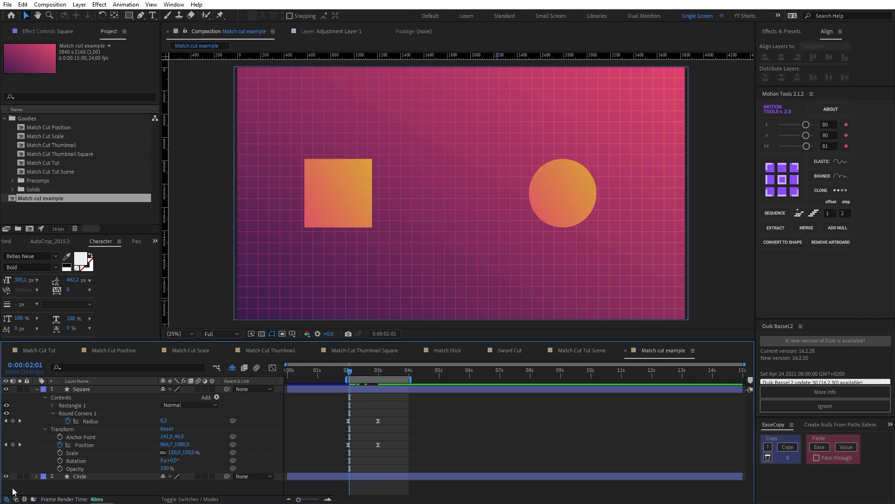
left_click(6, 476)
key("space")
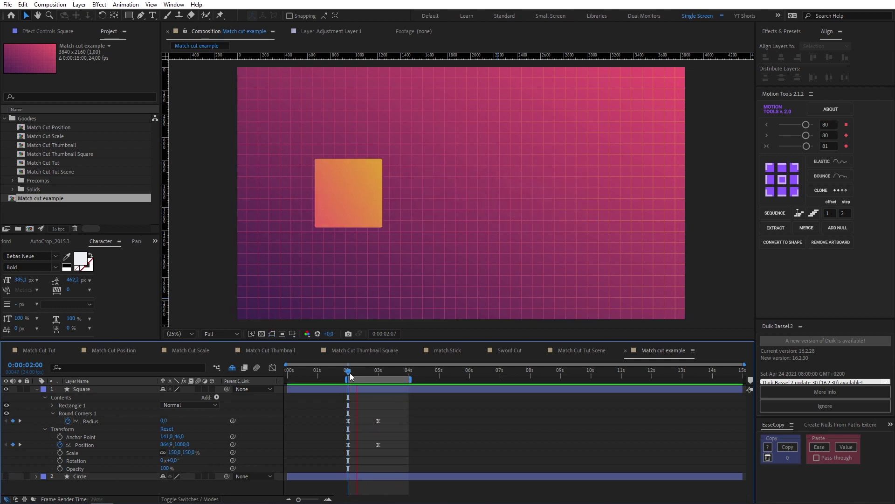
left_click_drag(350, 373, 378, 373)
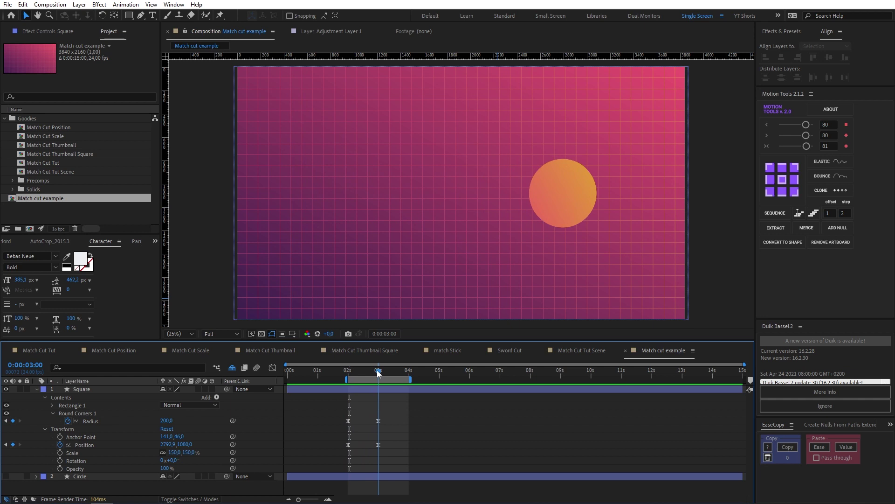
key("j")
left_click(400, 391)
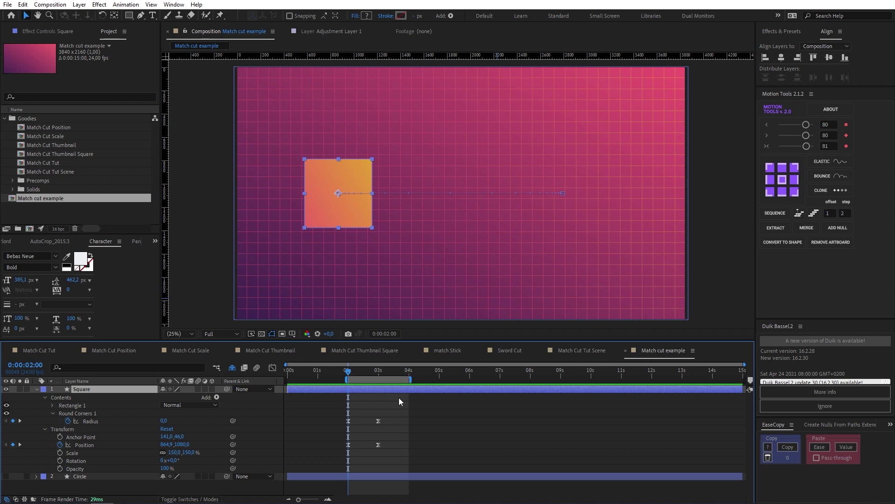
Keyframe Square's Position at 2:00 and 3:00, moving it right to the circle's spot.
left_click(398, 397)
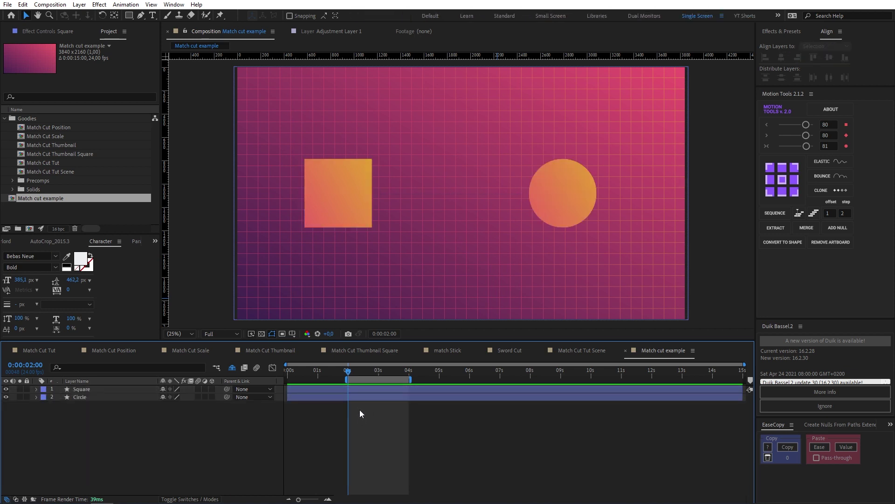
left_click(354, 390)
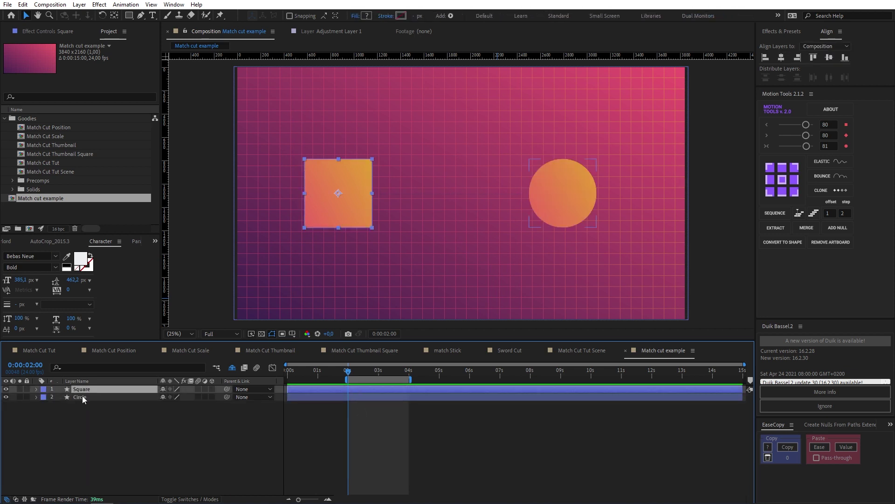
key("p")
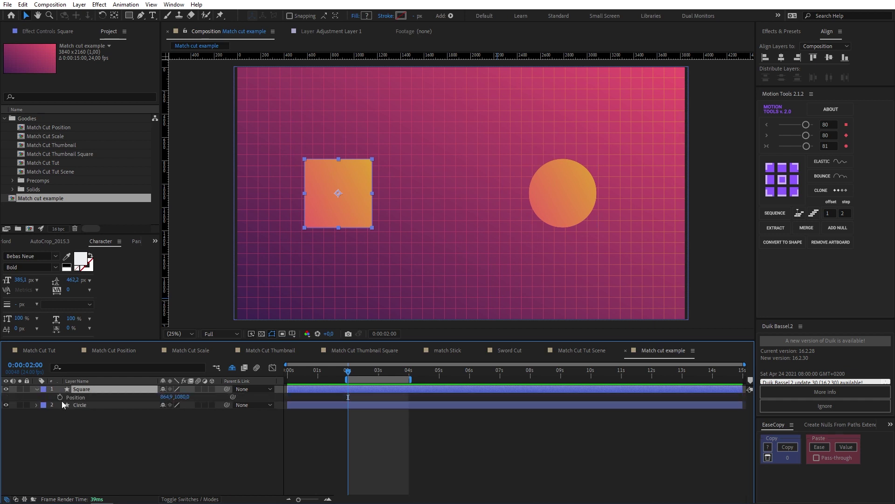
left_click(60, 397)
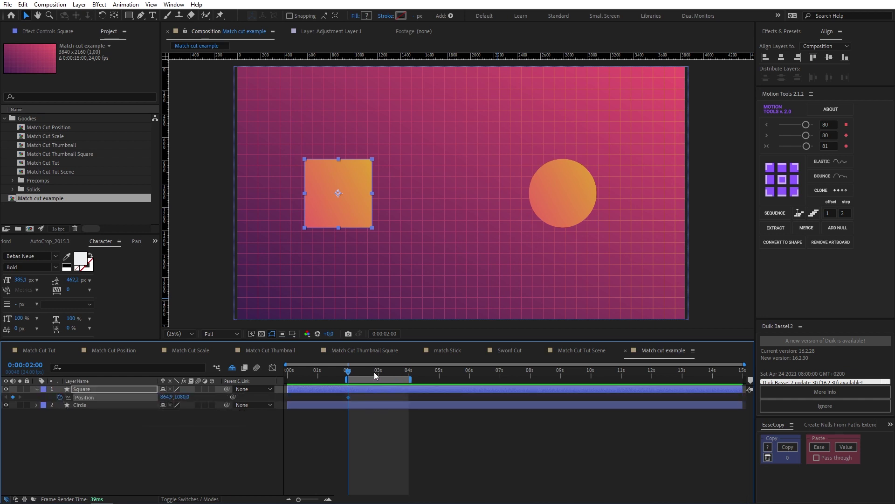
left_click_drag(374, 373, 379, 375)
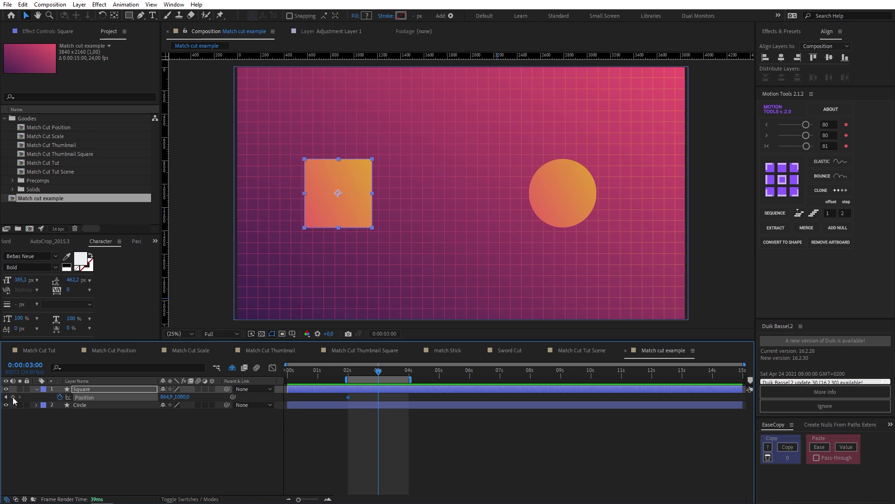
left_click(12, 397)
left_click_drag(354, 192, 559, 196)
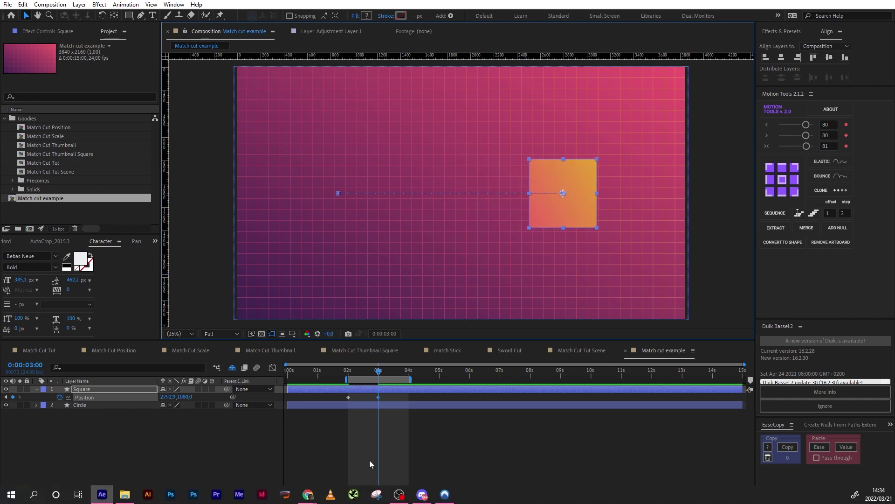
Parent the Circle layer to the Square layer.
left_click(376, 405)
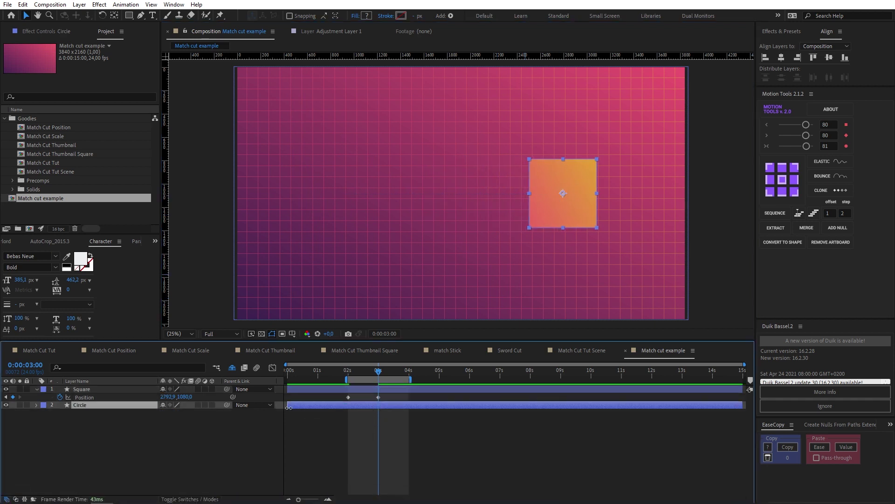
left_click_drag(225, 404, 107, 388)
mouse_move(378, 371)
left_mouse_down()
mouse_move(351, 376)
mouse_move(384, 397)
mouse_move(340, 405)
left_mouse_up()
left_click(843, 168)
left_click(344, 420)
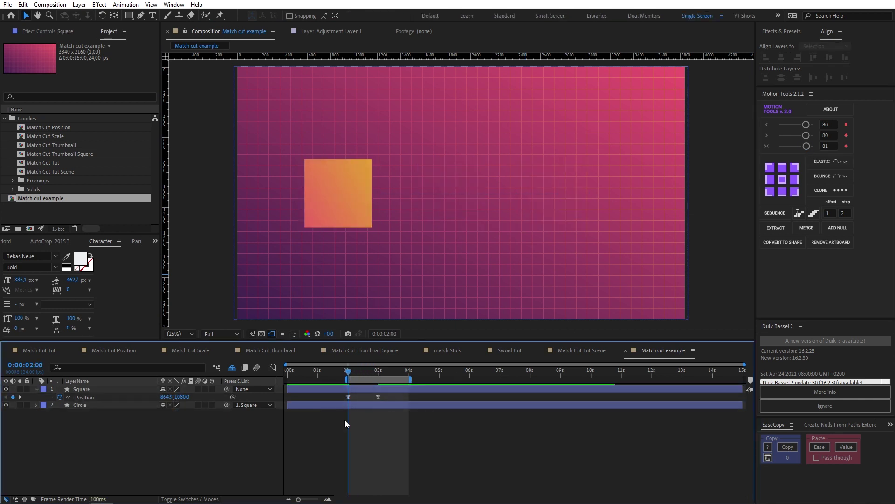
key("equal")
left_click_drag(384, 371, 342, 400)
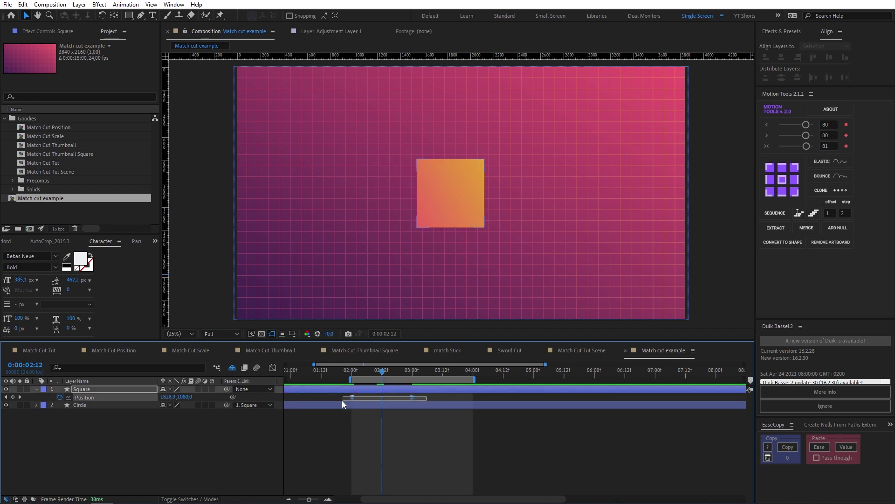
left_click(272, 368)
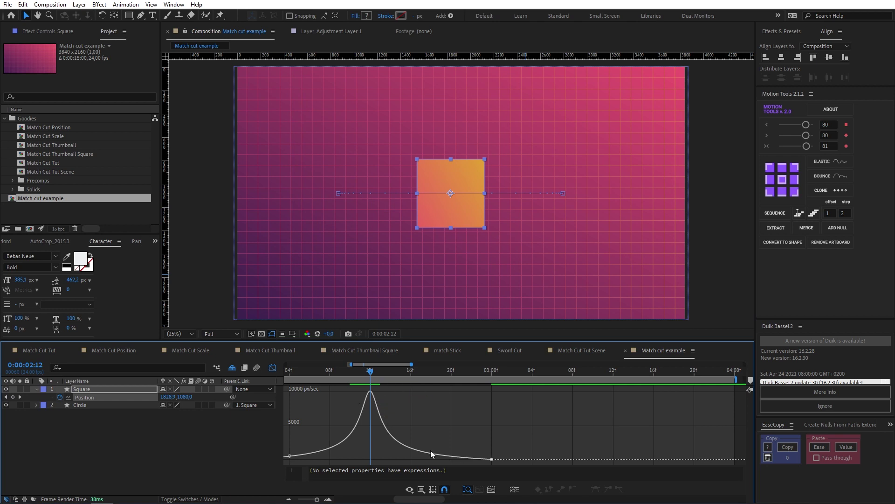
mouse_move(368, 379)
left_mouse_down()
mouse_move(362, 372)
mouse_move(370, 390)
left_mouse_up()
mouse_move(369, 396)
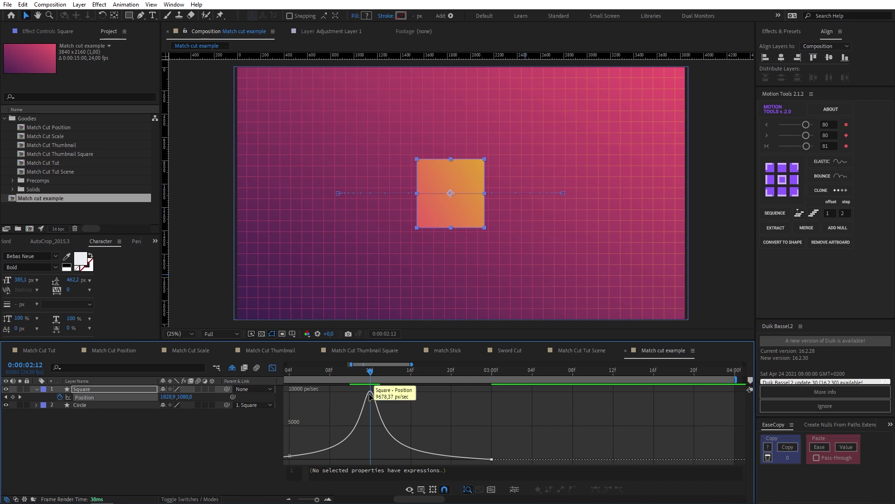
Back in layer bars, trim the Square layer to end at 0:00:02:12 with Alt+].
left_click(273, 367)
left_click(345, 419)
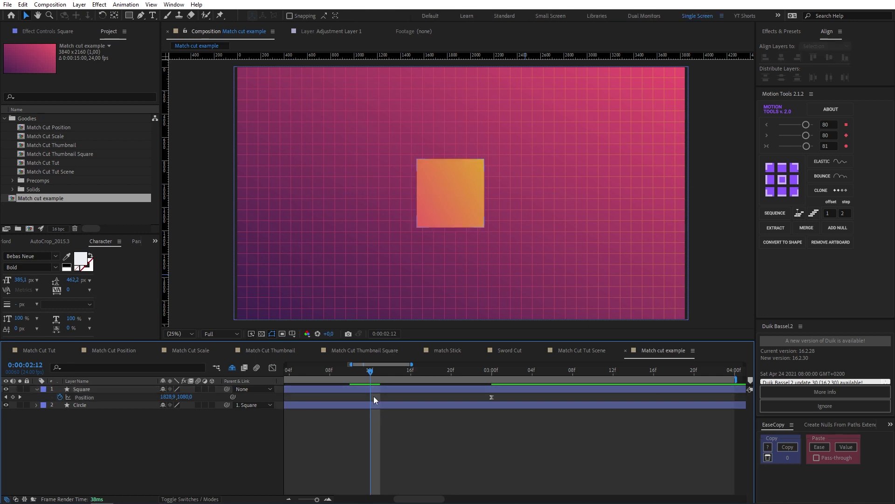
left_click(372, 389)
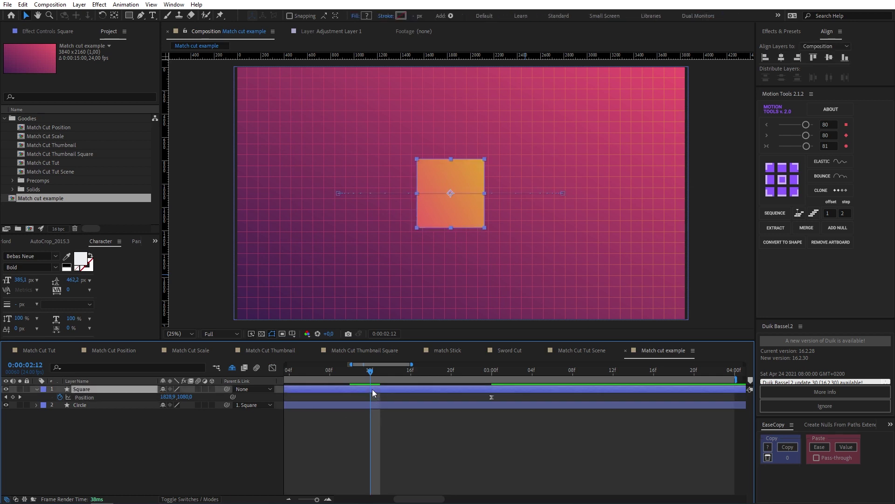
key("alt+bracketright")
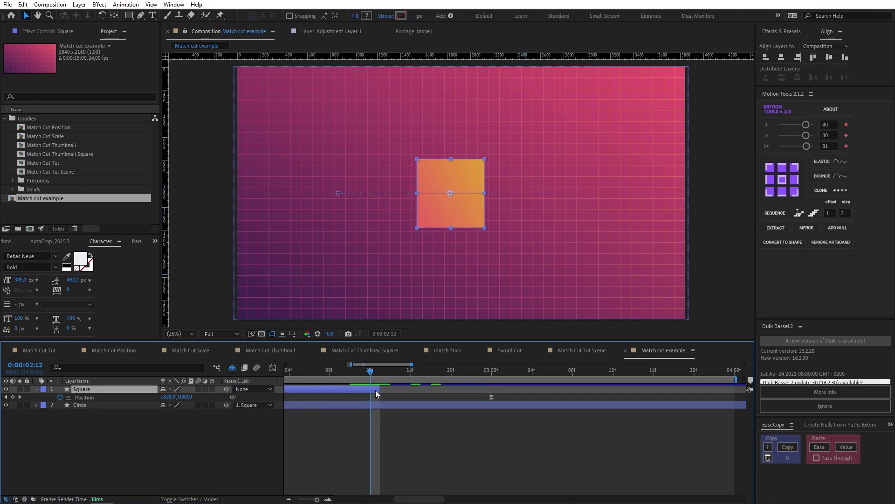
left_click_drag(379, 387, 368, 388)
Start the Circle layer at 2:12 with Alt+[, then preview the cut from 2:00.
left_click(374, 404)
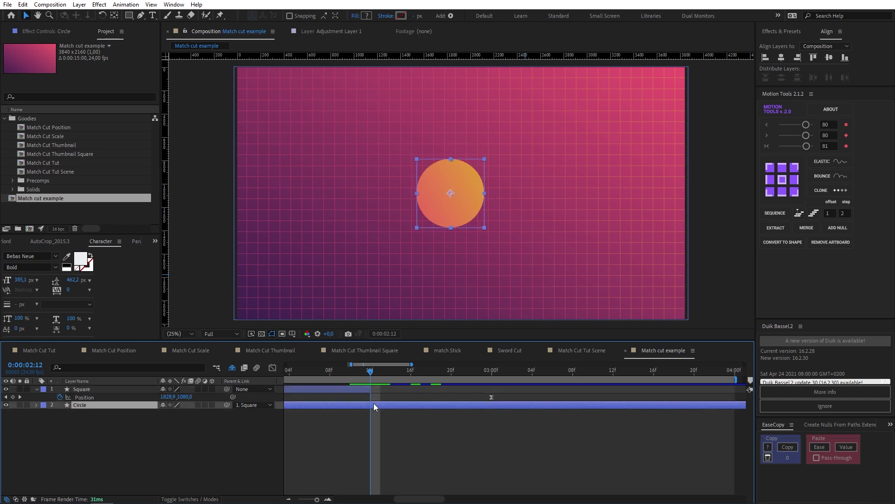
key("alt+bracketleft")
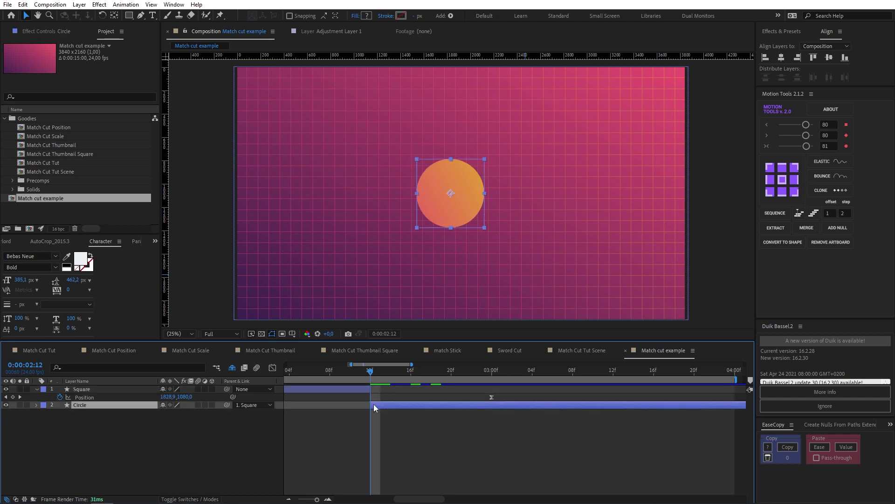
key("minus")
key("minus")
left_click(385, 427)
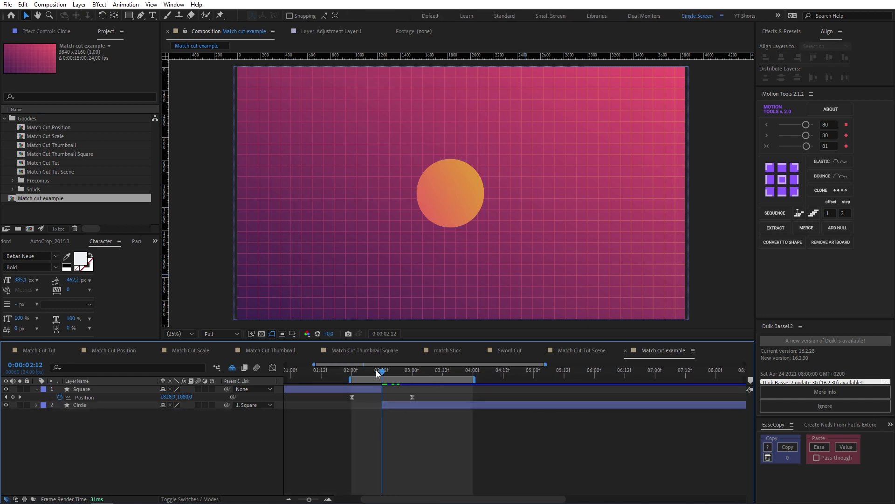
left_click_drag(377, 373, 353, 374)
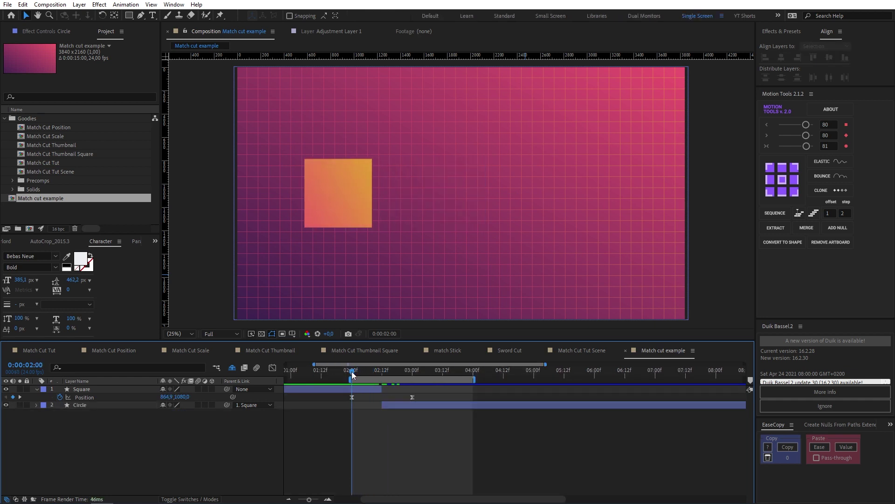
key("space")
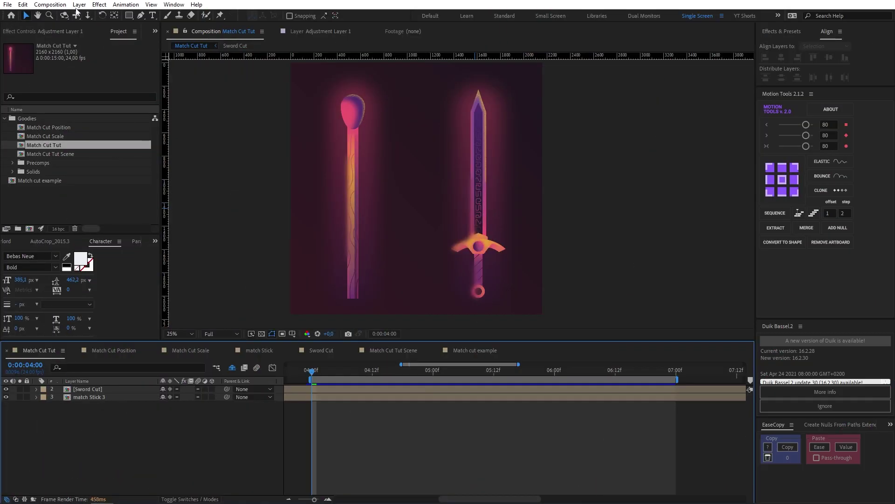
Add a green-labelled null object named 'Master Match Cut Null'.
left_click(80, 4)
mouse_move(194, 15)
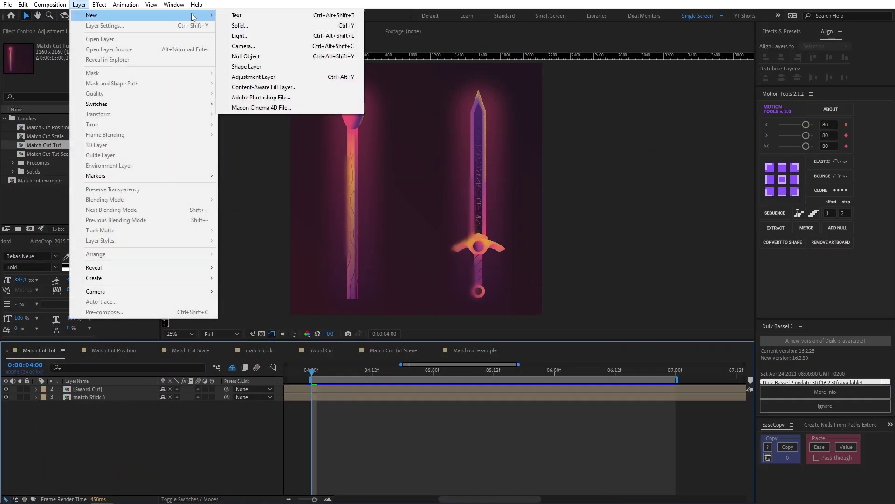
left_click(252, 56)
left_click(44, 389)
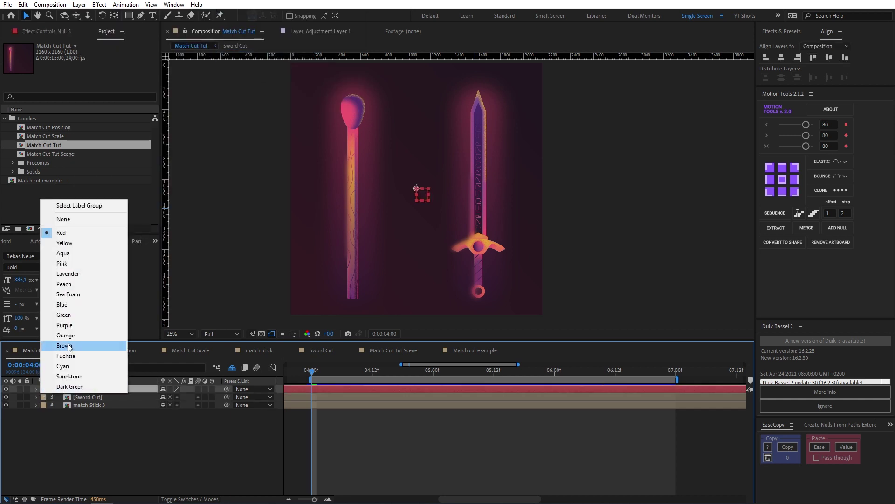
left_click(82, 312)
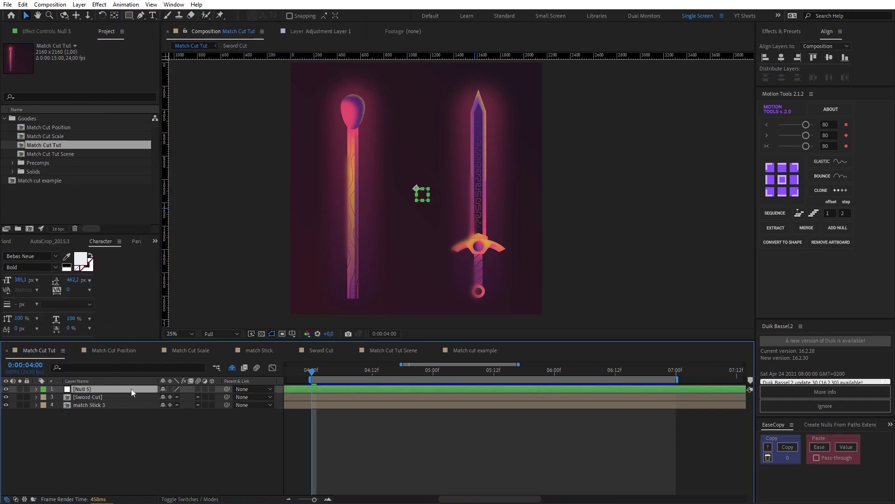
key("Return")
type("Ma")
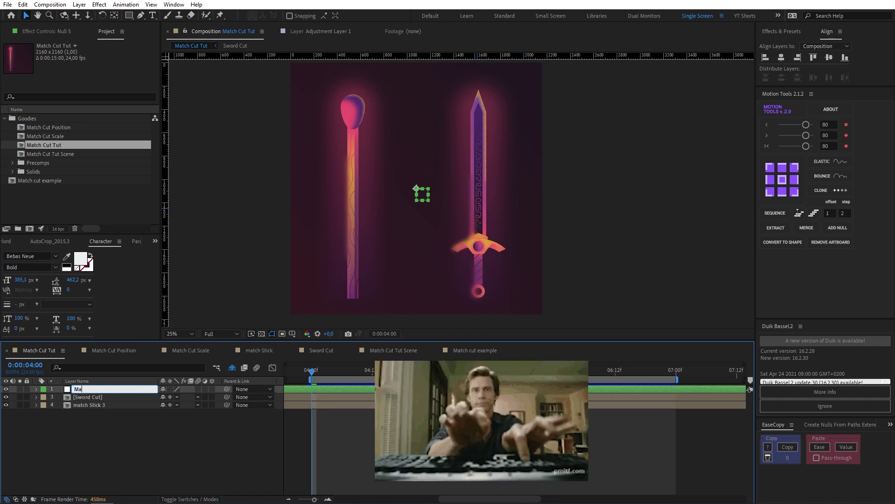
type("ster Match ")
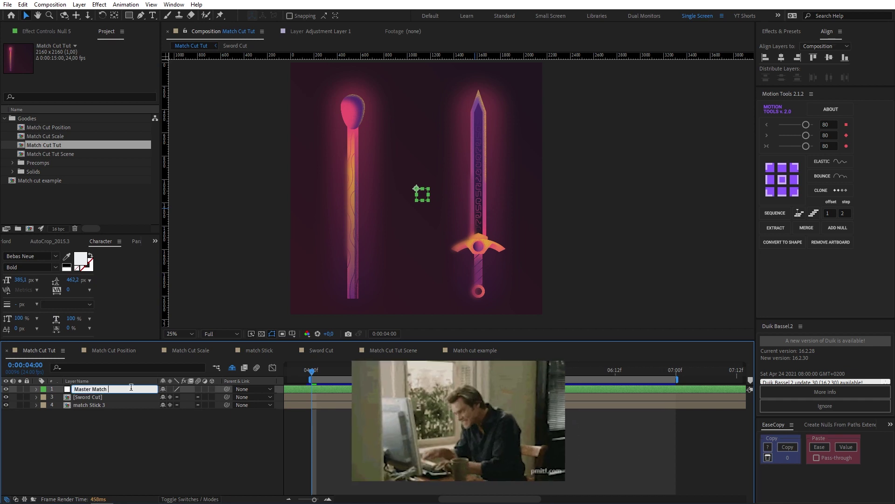
type("Cut Null")
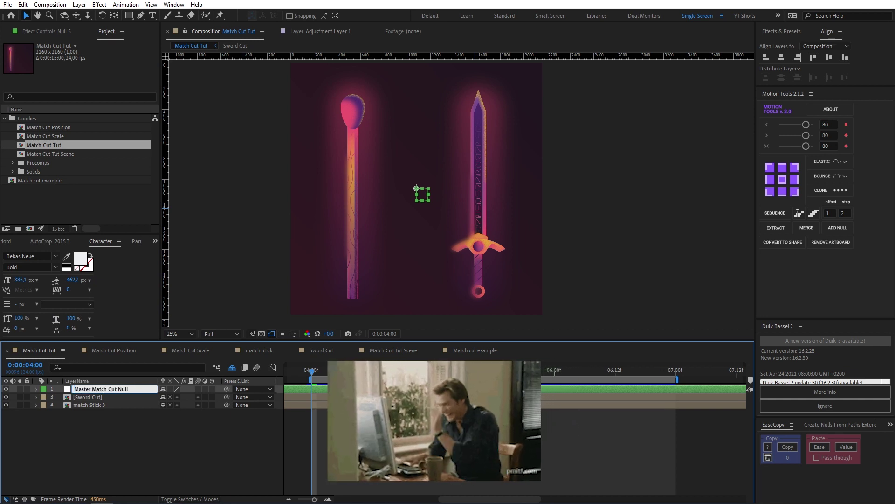
key("Return")
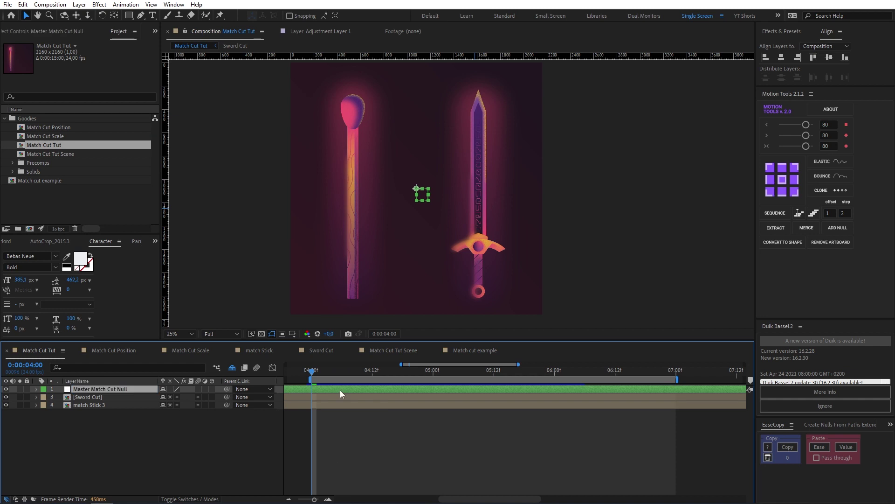
Move the null onto the match stick and parent match Stick 3 to it.
left_click(416, 192)
left_click_drag(416, 191, 353, 199)
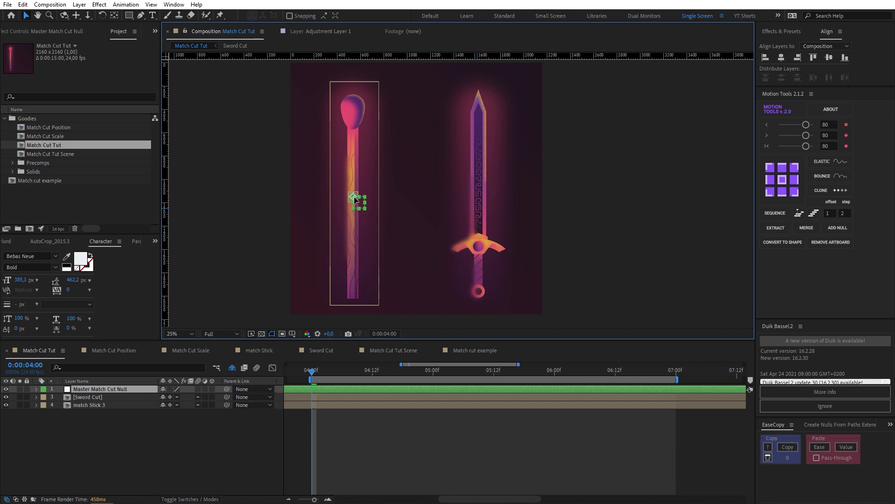
left_click(108, 405)
left_click_drag(226, 405, 119, 388)
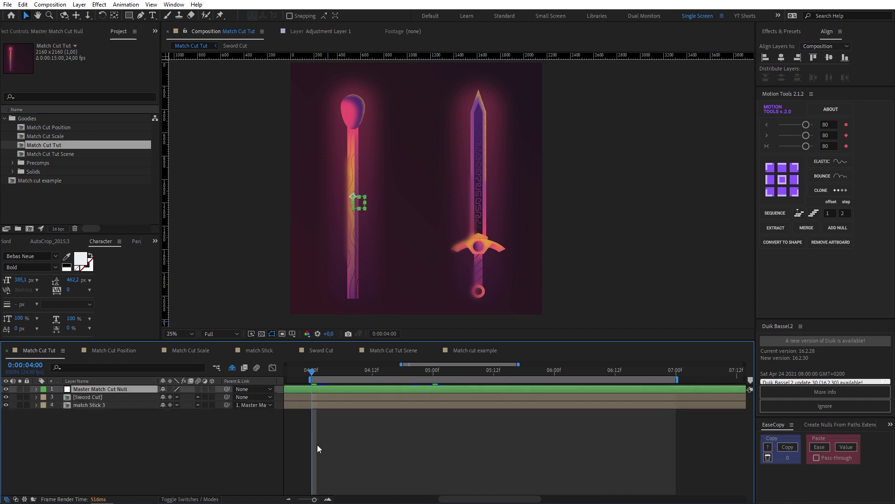
Set Position keyframes on the Master Match Cut Null at 04:00 and 05:00.
key("p")
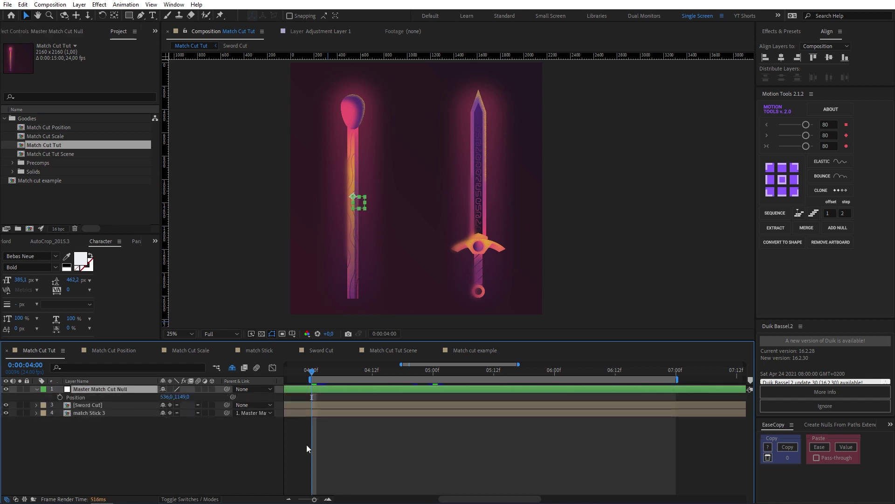
left_click(60, 398)
left_click_drag(379, 373, 432, 376)
left_click(13, 397)
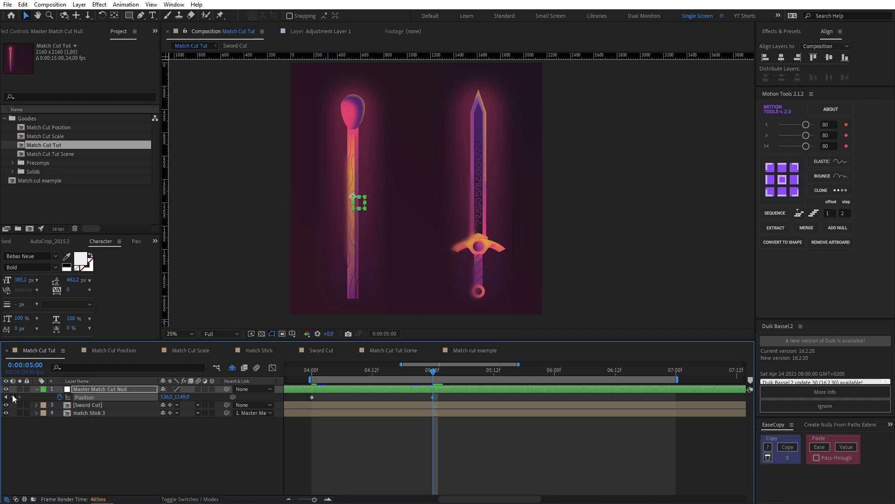
Move the null's 05:00 position right onto the sword, to 1612,1149.
left_click(382, 443)
key("minus")
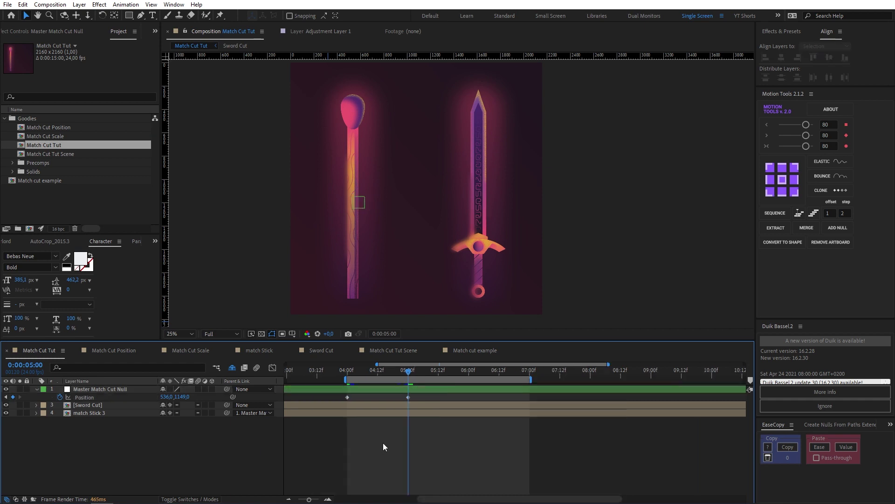
left_click(410, 396)
left_click_drag(360, 201, 478, 201)
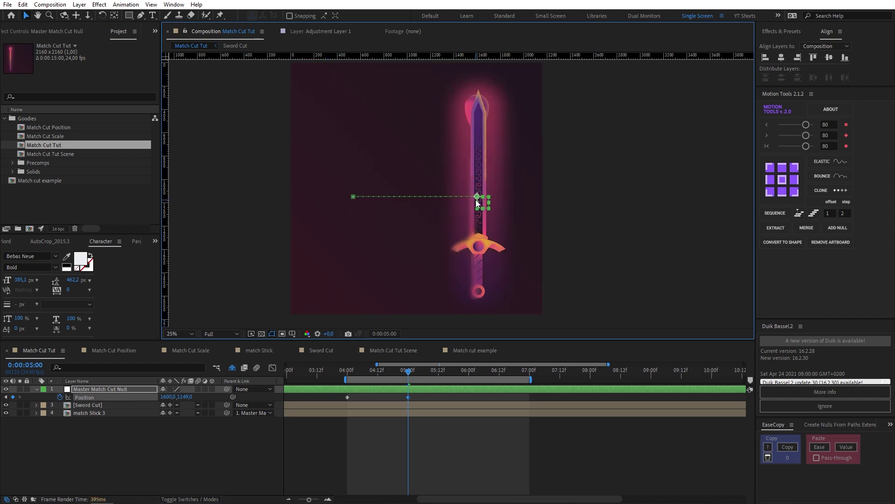
key("Right")
key("Right")
key("Right")
left_click(415, 398)
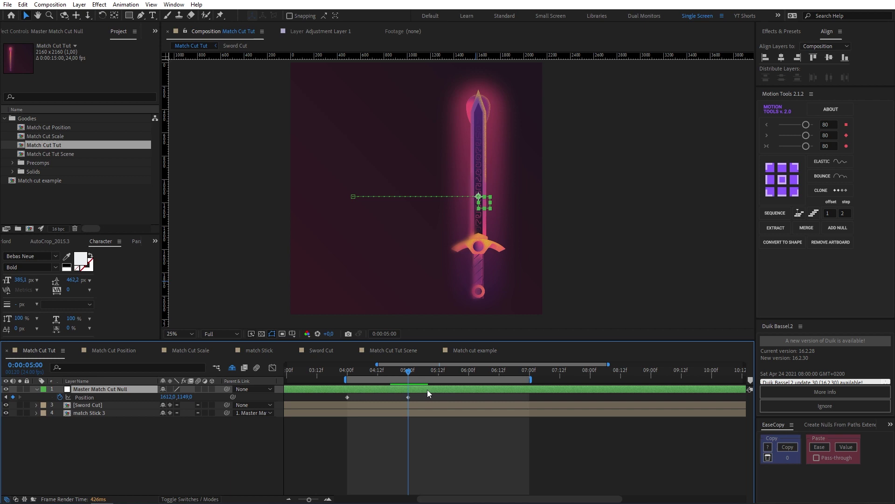
Keyframe the null's Rotation from 0° at 04:00 to 180° at 05:00.
key("shift+r")
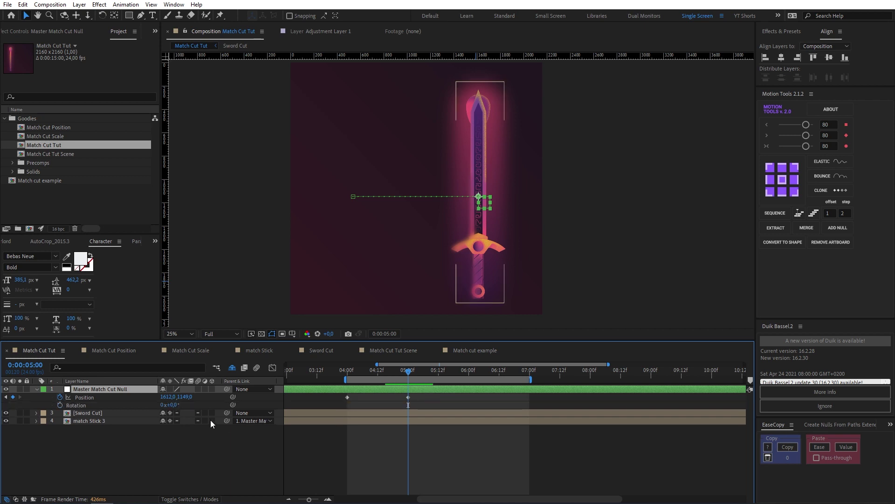
left_click(61, 405)
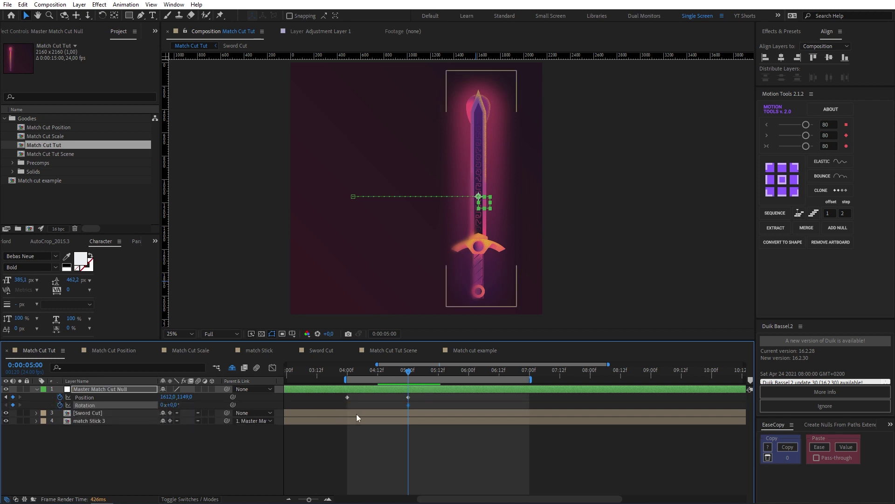
left_click_drag(409, 405, 374, 404)
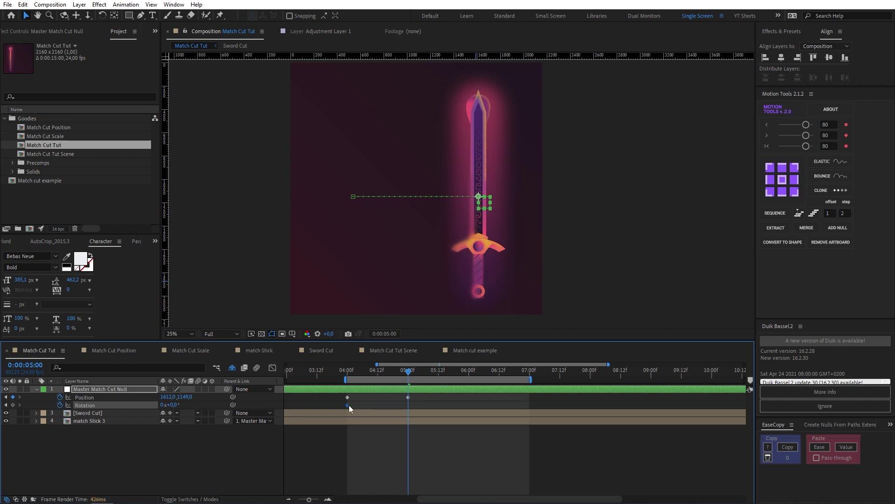
left_click(13, 405)
left_click(172, 405)
type("180")
key("Return")
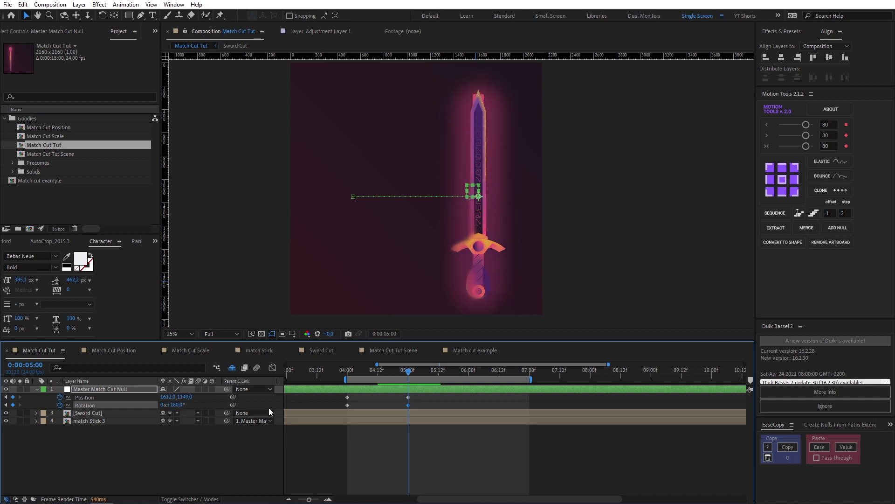
Parent Sword Cut to the Master Match Cut Null and select all the null's keyframes.
left_click(435, 406)
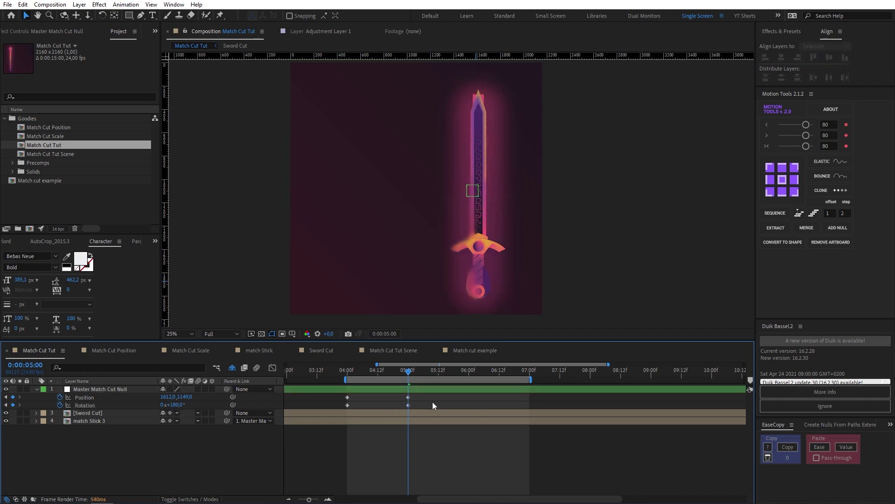
left_click(97, 413)
left_click_drag(227, 413, 117, 389)
left_click(452, 401)
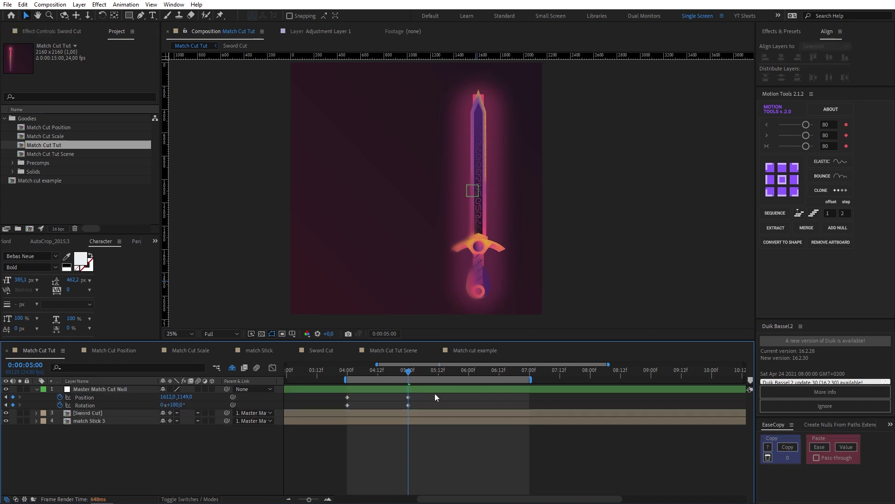
left_click_drag(429, 393, 339, 419)
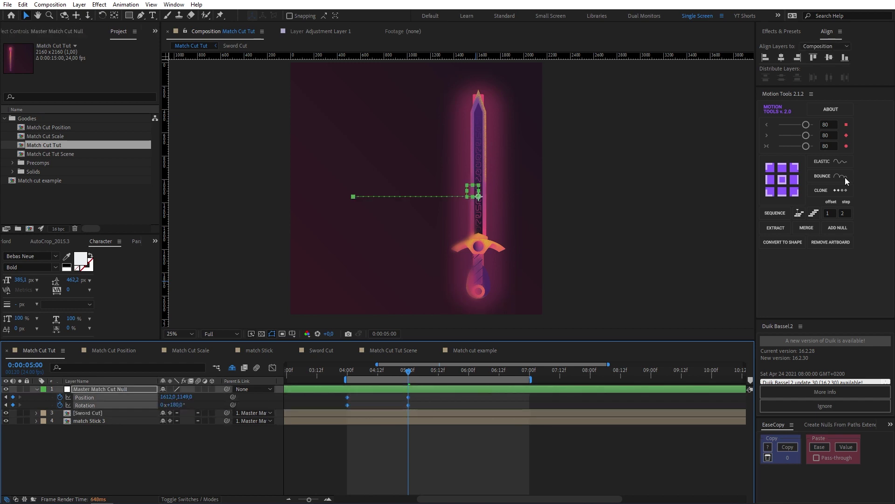
Ease the null's keyframes with Motion Tools and inspect the speed graph at 4:12.
left_click(806, 146)
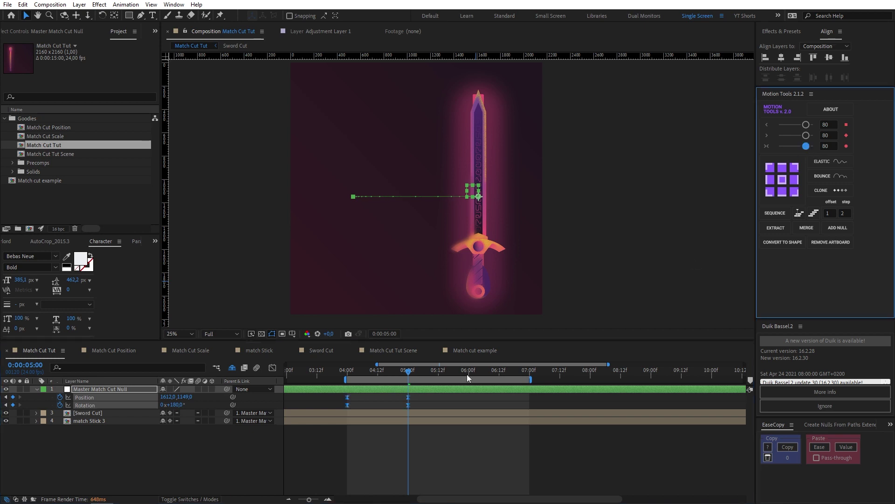
left_click(272, 368)
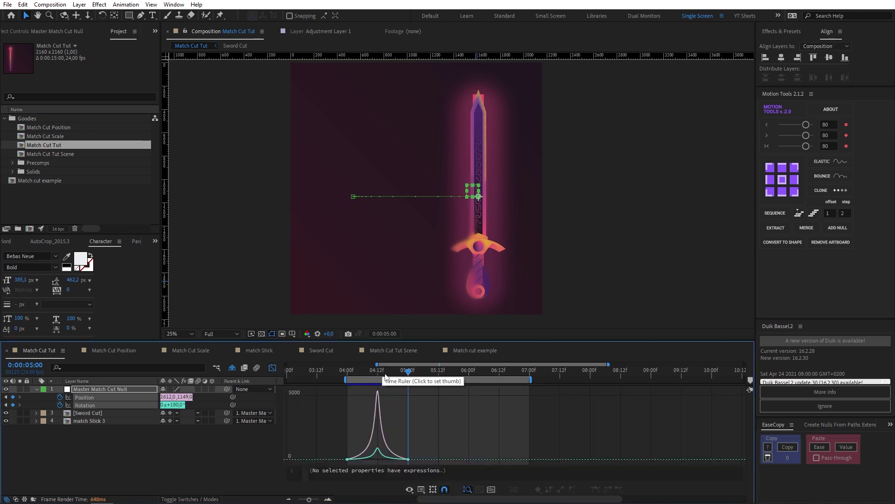
left_click(377, 373)
scroll(375, 418, "up", 3)
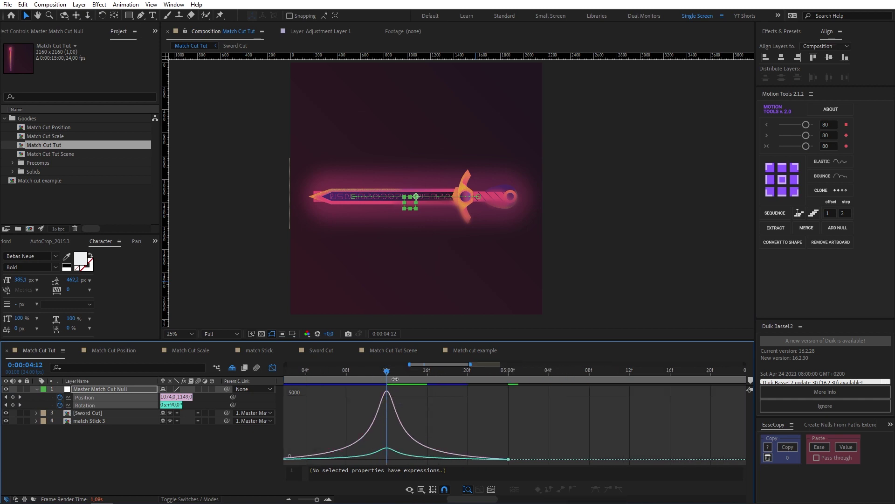
mouse_move(386, 371)
left_mouse_down()
mouse_move(368, 373)
mouse_move(386, 373)
left_mouse_up()
scroll(329, 437, "down", 3)
Test ease influence on the 04:00 and 05:00 keyframes, then undo and return to 4:12.
left_click(329, 460)
left_click_drag(346, 460, 358, 460)
left_click(368, 372)
mouse_move(367, 371)
left_mouse_down()
mouse_move(334, 376)
mouse_move(368, 381)
left_mouse_up()
left_click(432, 449)
left_click_drag(433, 449, 388, 459)
left_click_drag(380, 374, 386, 373)
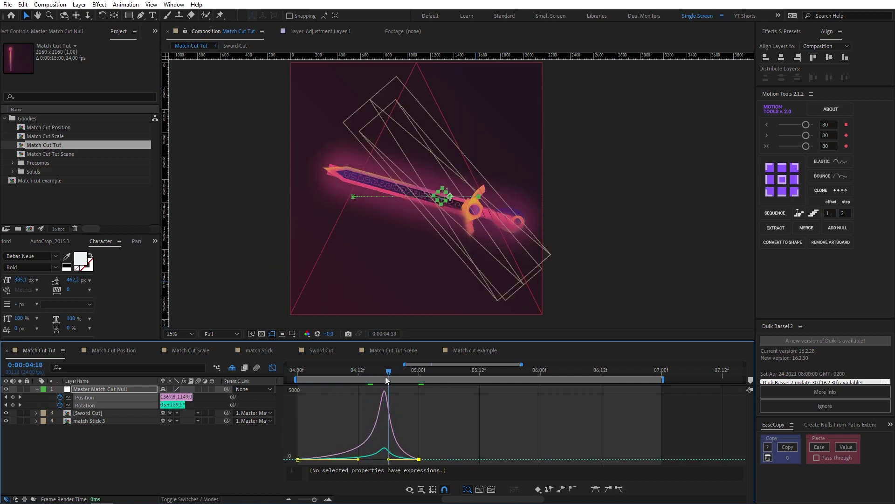
mouse_move(386, 392)
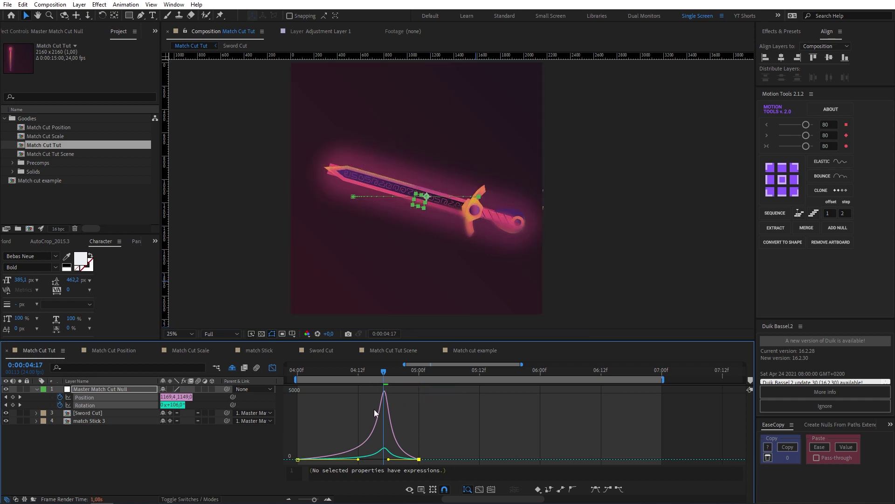
key("ctrl+z")
key("ctrl+z")
left_click(359, 371)
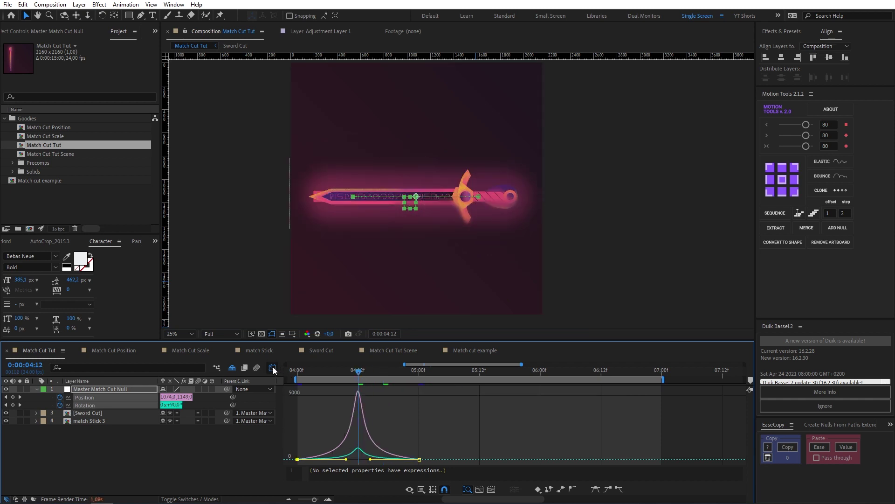
Check the Sword Cut and match Stick 3 layer bars, then scrub 4:00–5:00 to preview the swing.
left_click(272, 368)
left_click(357, 448)
left_click(360, 412)
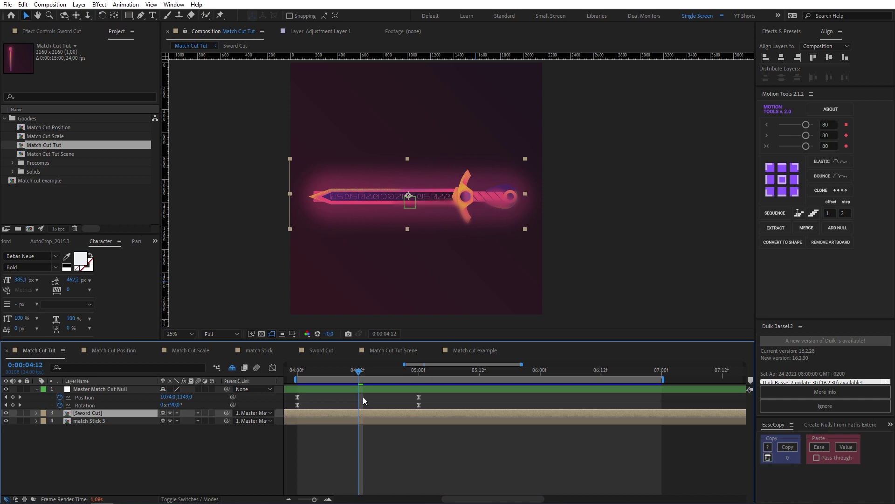
left_click(335, 420)
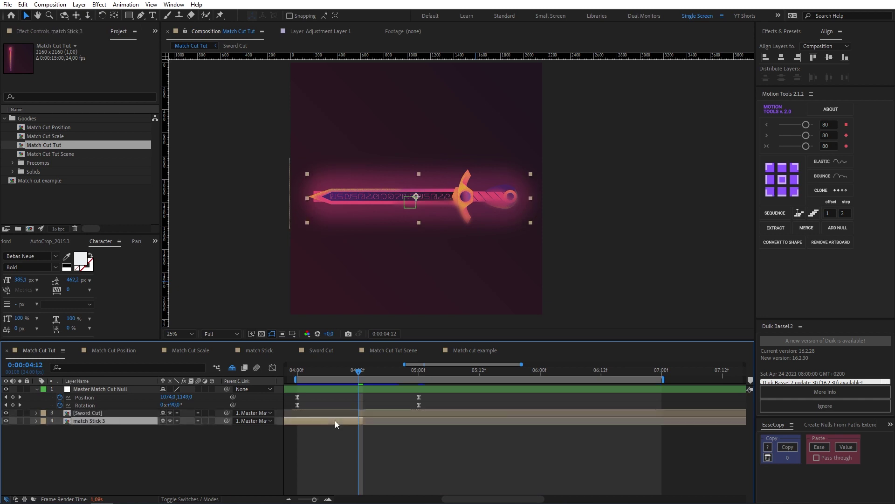
left_click(370, 436)
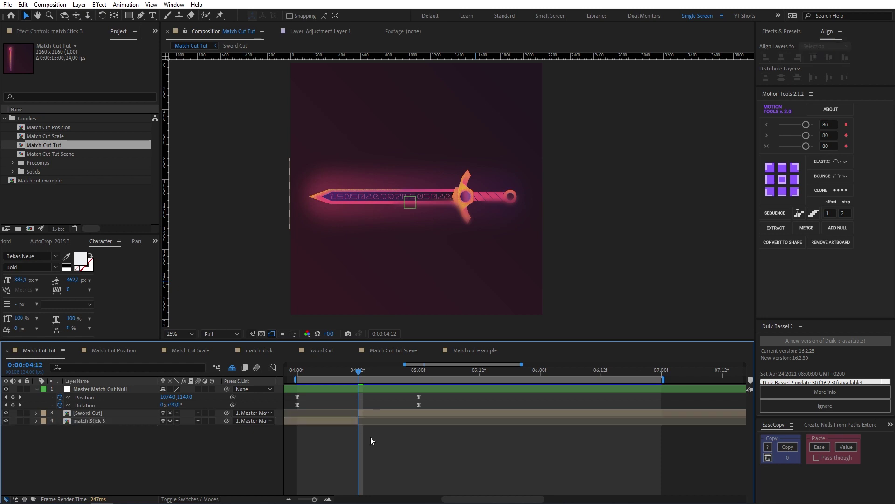
left_click_drag(358, 371, 298, 375)
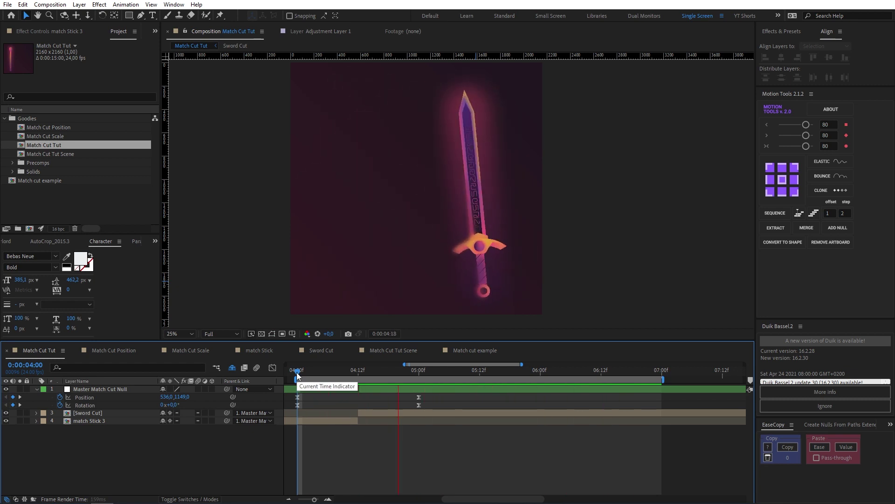
left_click_drag(298, 373, 377, 373)
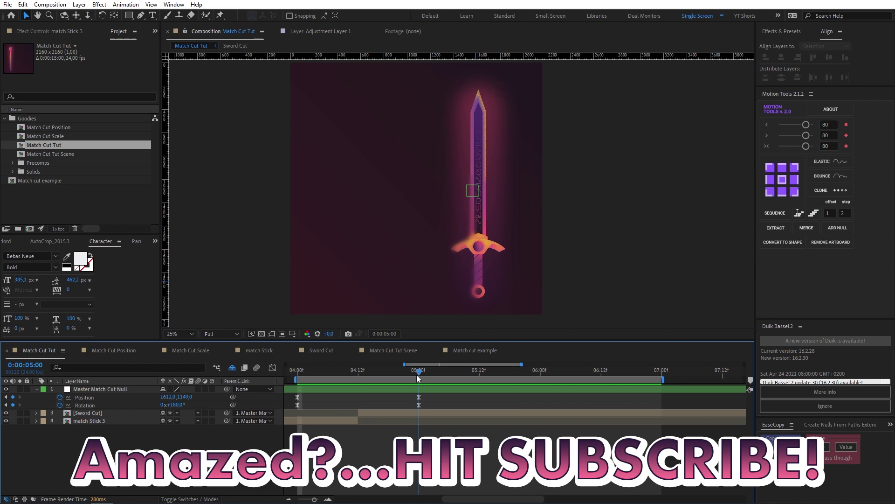
Return the time indicator to 4:00 and stop the preview playback.
left_click(296, 371)
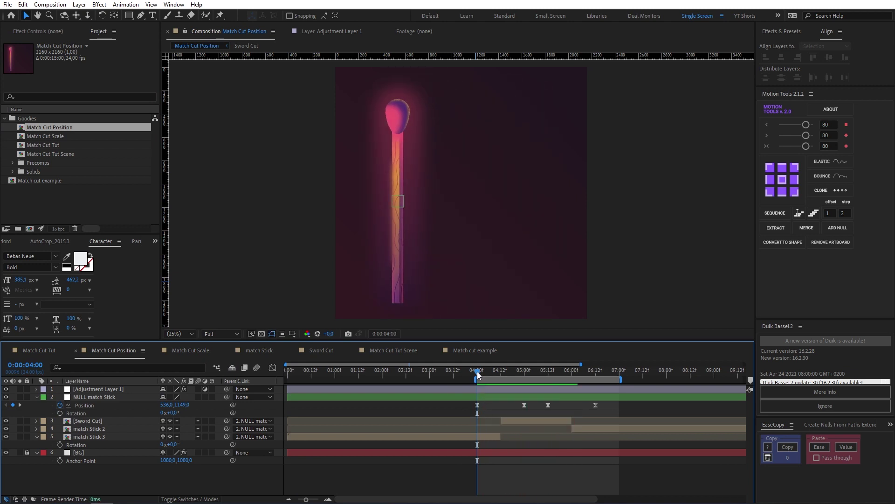
key("space")
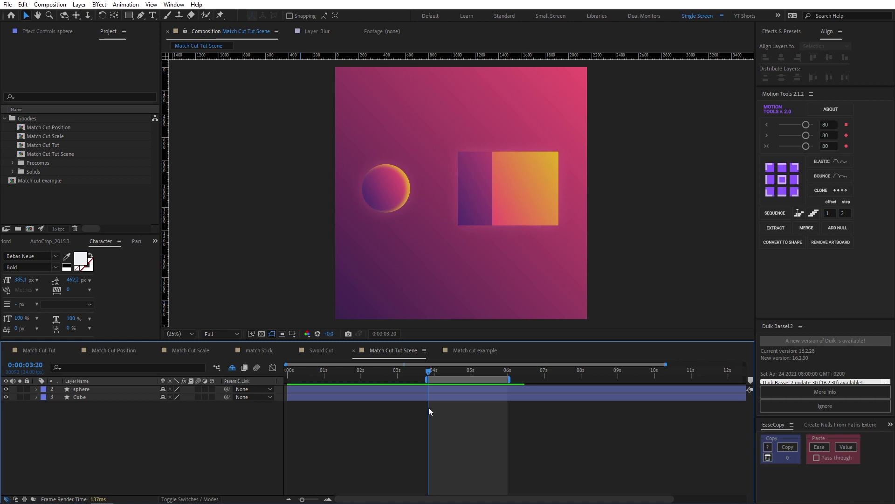
Add a null object with a Green label, named 'Master Match cut Null 2'.
left_click(83, 5)
mouse_move(144, 17)
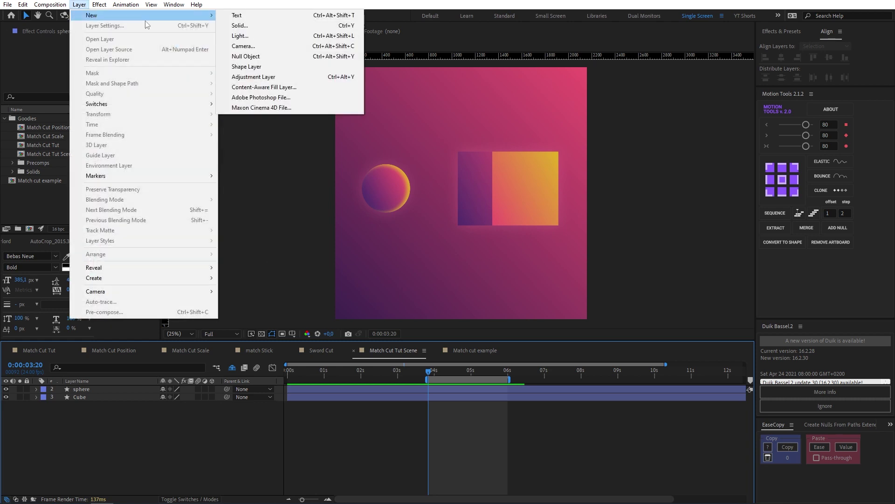
left_click(233, 59)
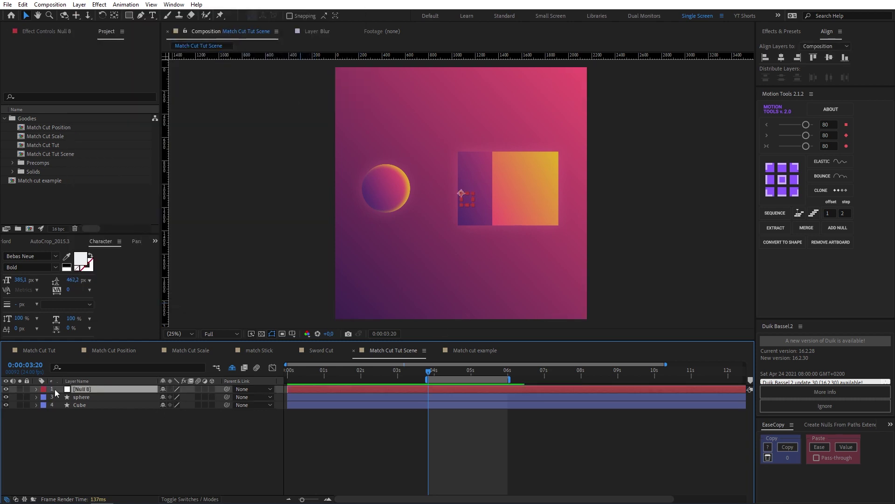
left_click(43, 390)
left_click(73, 319)
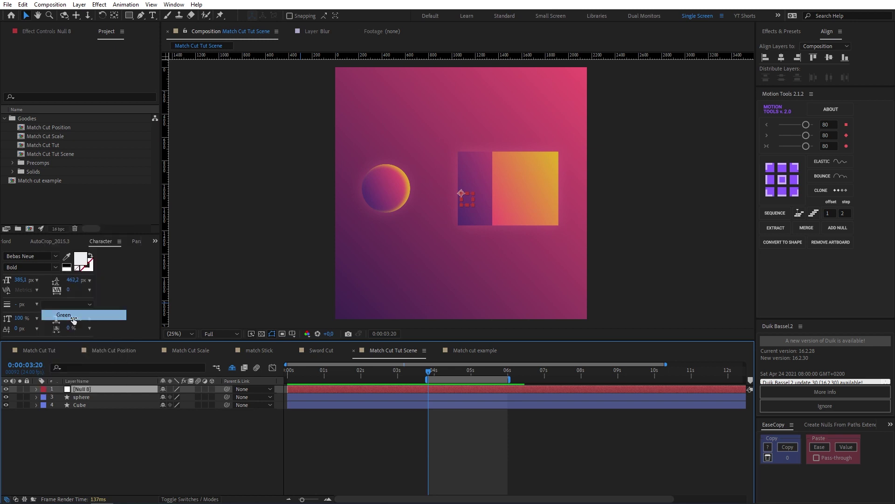
key("Return")
type("Ma")
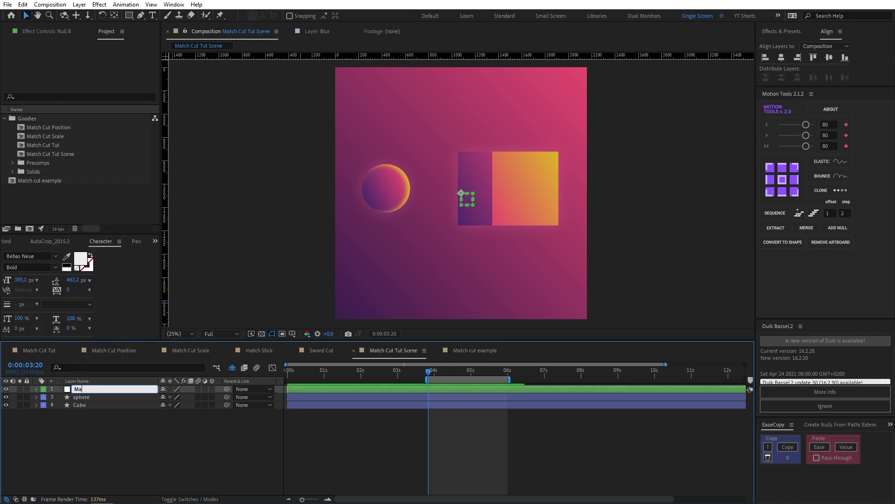
type("sder Match cut Null 2")
key("Return")
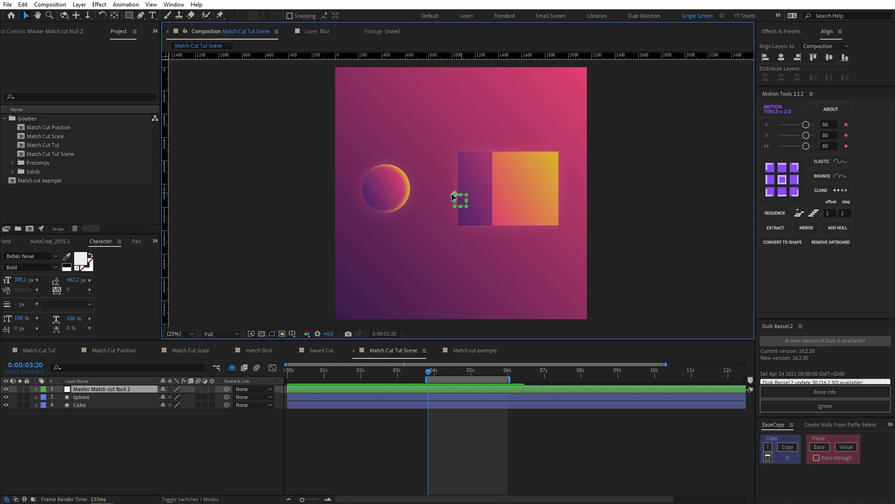
Move the null onto the sphere's centre, parent the sphere to it, and show the null's Position.
left_click_drag(461, 194, 385, 189)
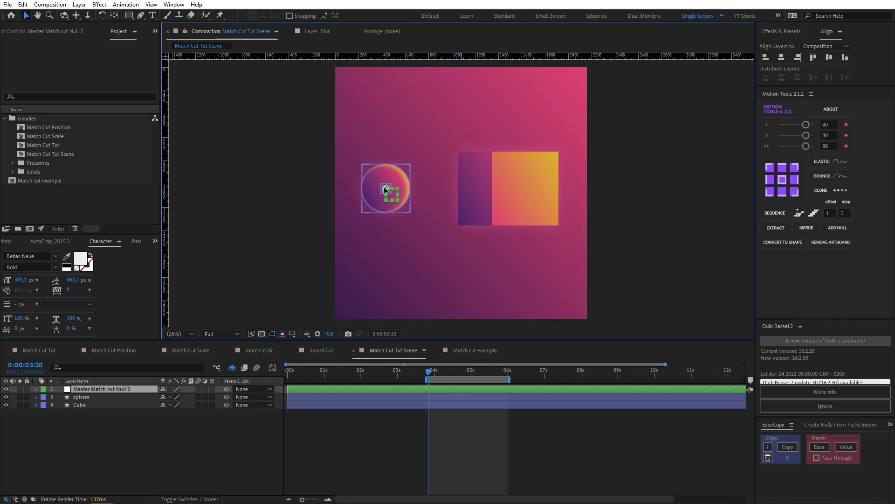
left_click(127, 398)
left_click_drag(227, 398, 130, 392)
left_click(131, 390)
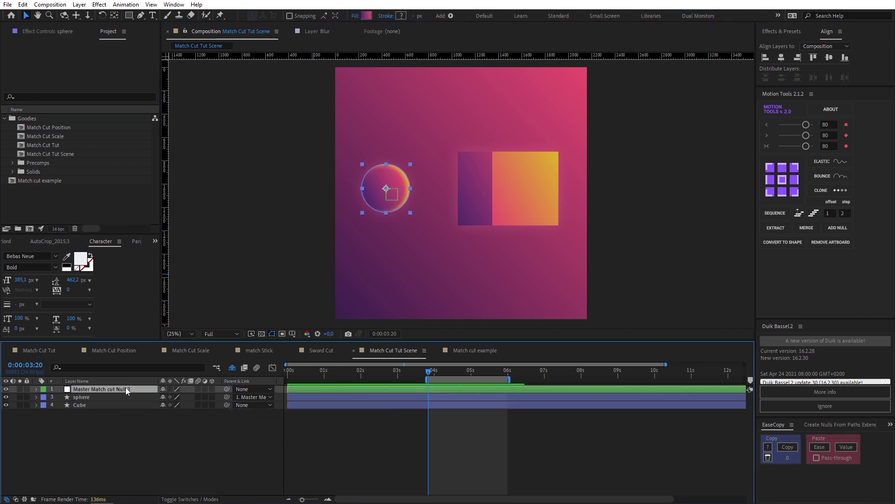
key("p")
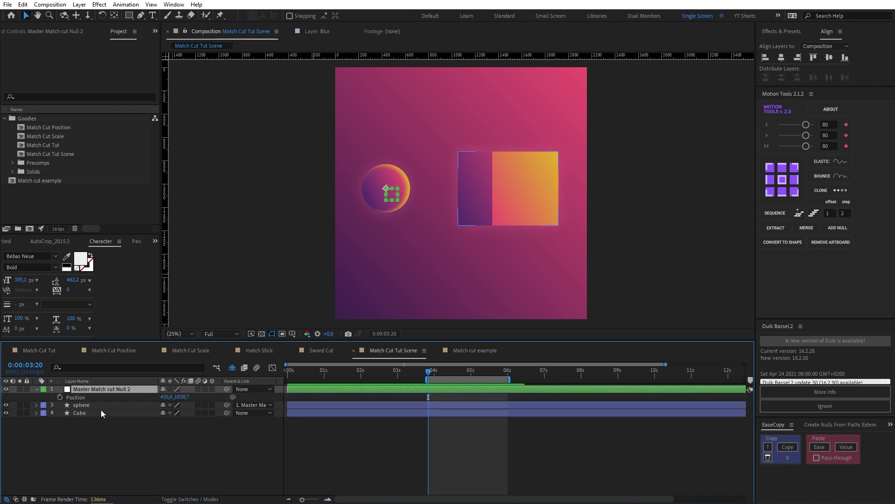
Keyframe the null's Position at 4:12 and 5:12, sliding the null and sphere right at 5:12.
left_click(60, 397)
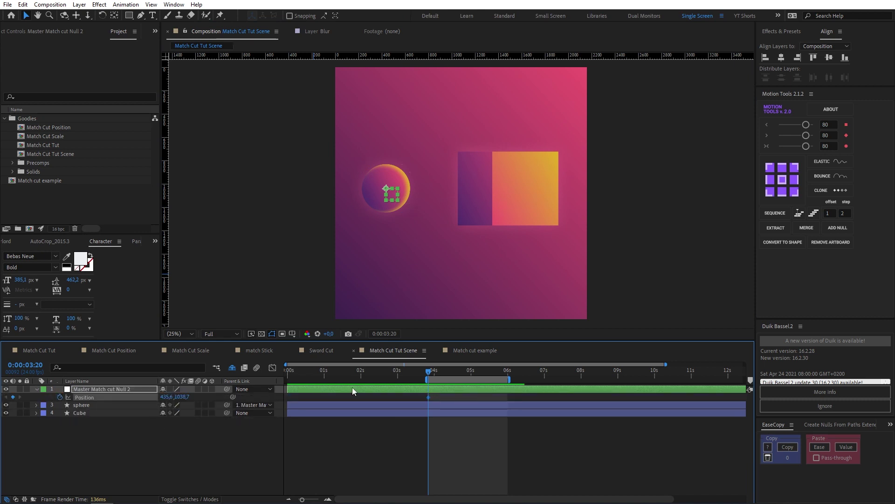
left_click(452, 372)
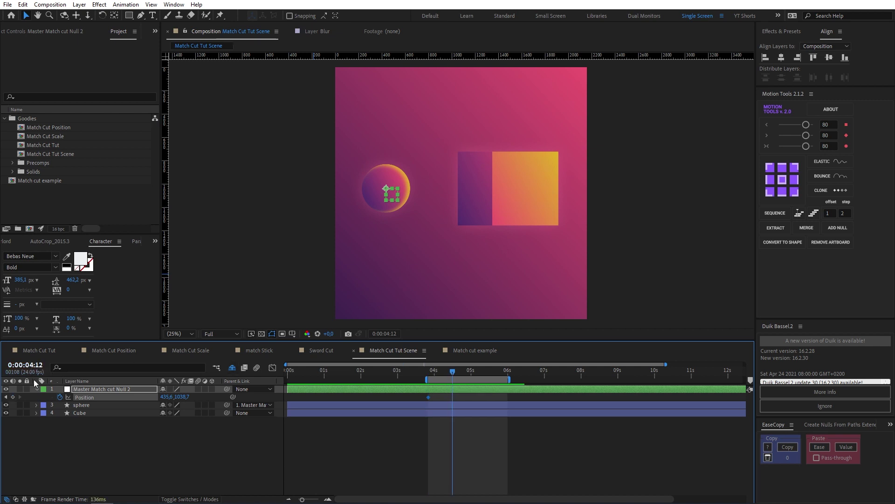
left_click(12, 397)
left_click_drag(469, 376, 490, 377)
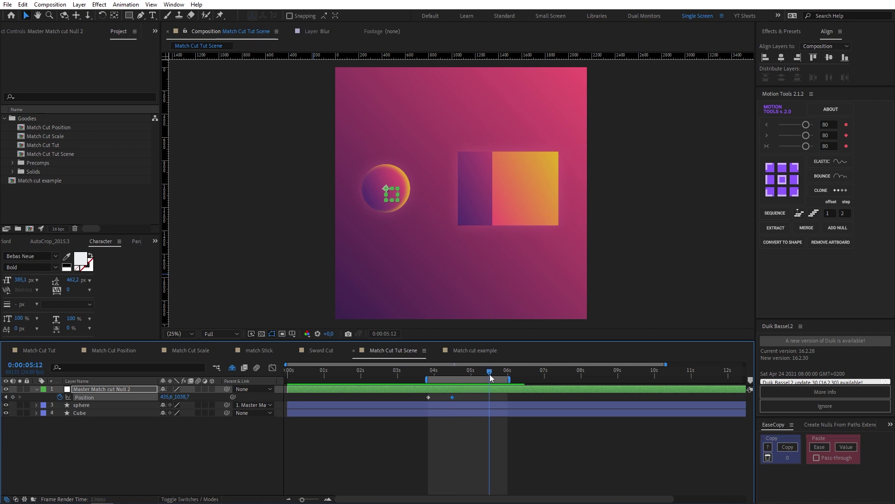
left_click(13, 397)
left_click_drag(391, 198, 516, 197)
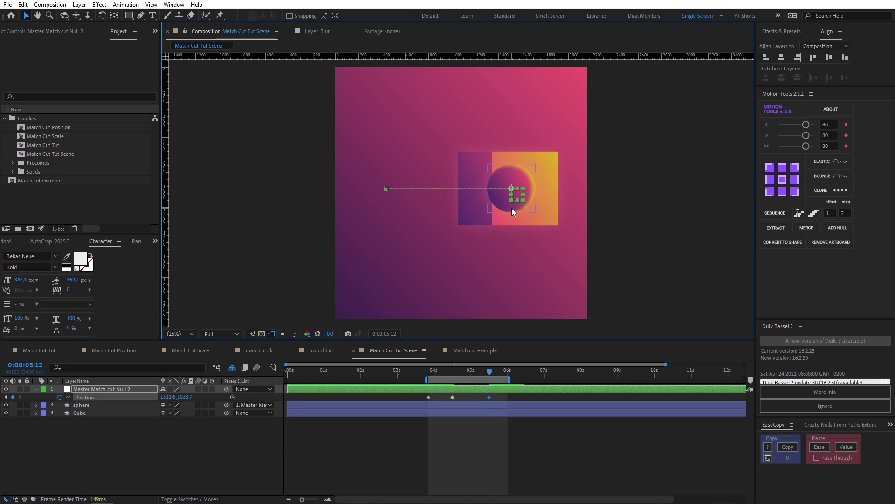
Parent the Cube layer to Master Match cut Null 2 and return to the 4:12 keyframe.
left_click(70, 413)
left_click(90, 413)
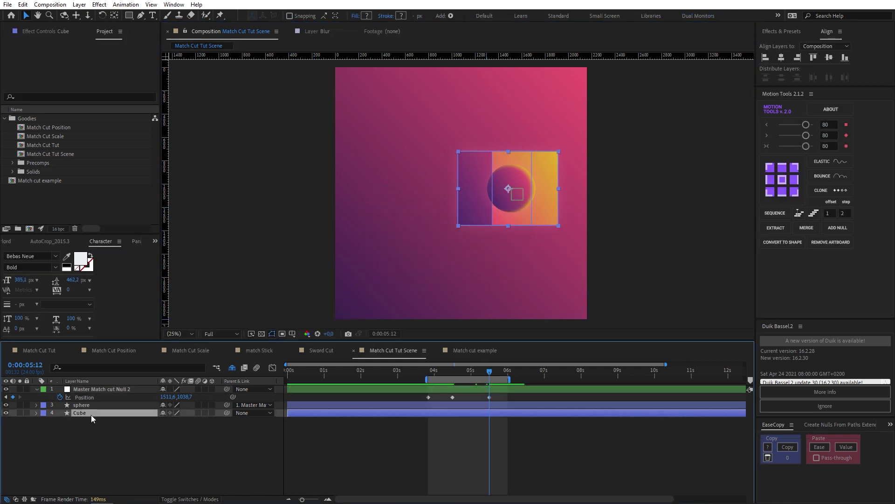
left_click_drag(227, 413, 130, 389)
left_click_drag(490, 371, 452, 385)
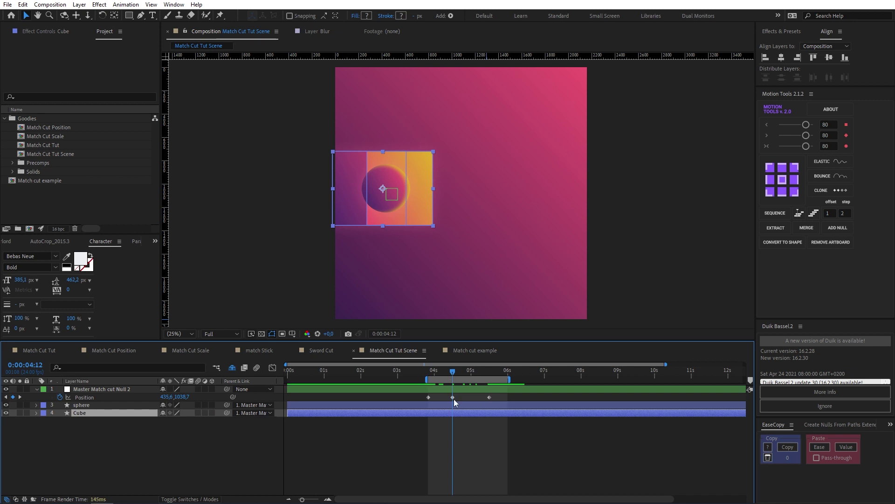
left_click(453, 396)
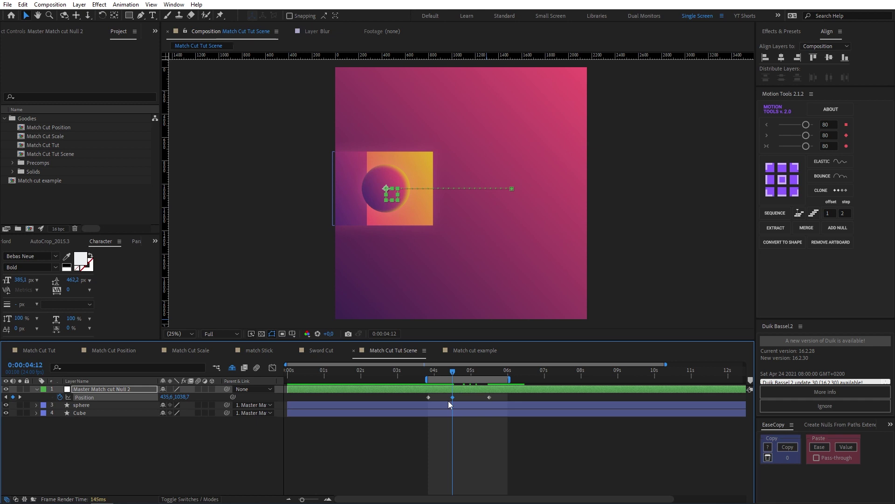
Lower the null at the 4:12 keyframe and pull out bezier handles to curve the path.
left_click(429, 373)
key("k")
left_click_drag(386, 195, 395, 263)
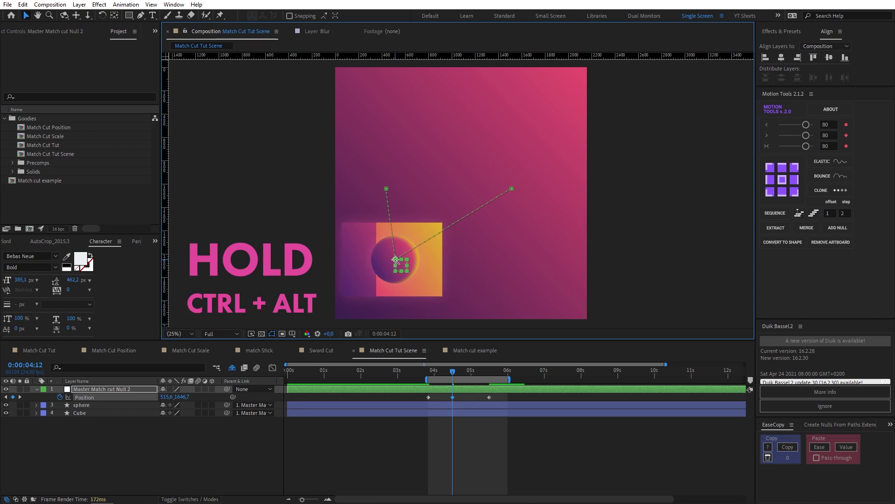
left_click_drag(396, 260, 429, 264)
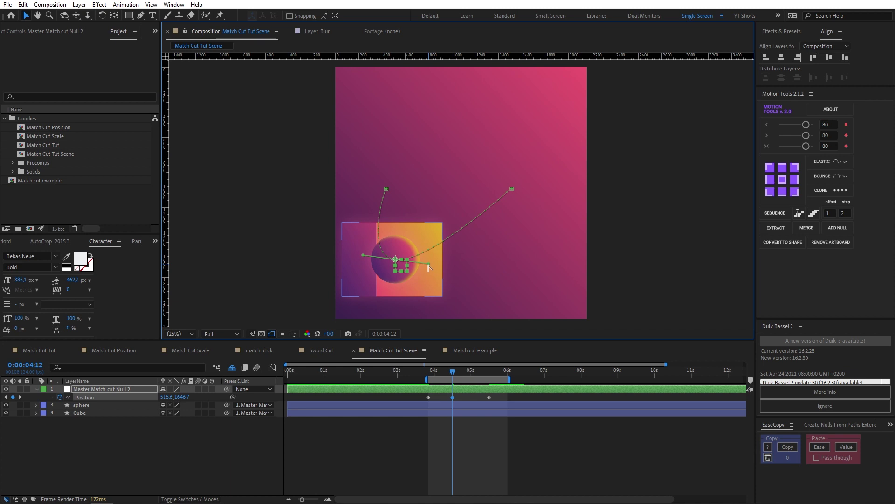
left_click_drag(428, 265, 445, 210)
left_click_drag(363, 256, 397, 227)
Apply Easy Ease to the null's Position keyframes.
key("k")
left_click_drag(502, 395, 451, 407)
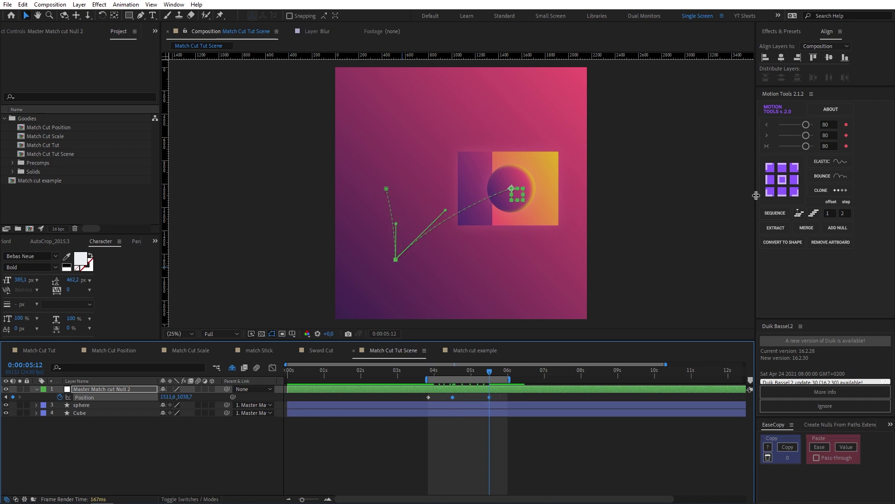
left_click(806, 150)
Inspect the Position speed graph, scrubbing around its sharp peak near 5:00.
left_click_drag(446, 373, 435, 374)
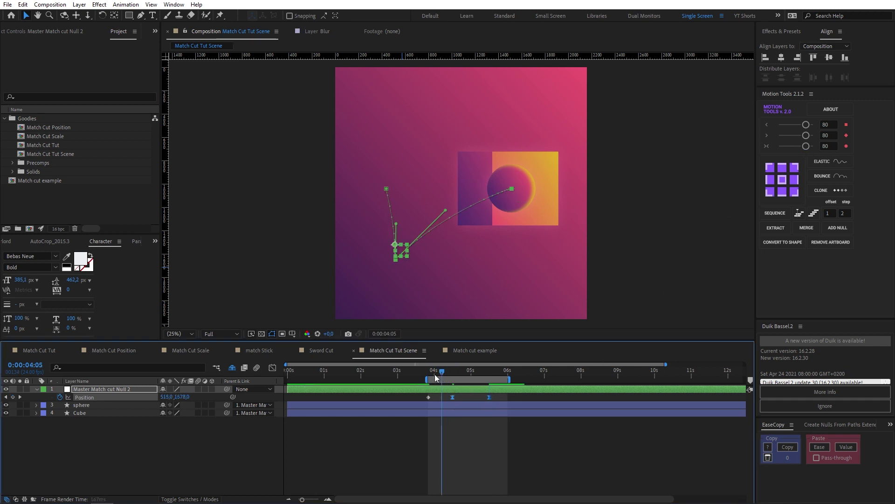
left_click(428, 397)
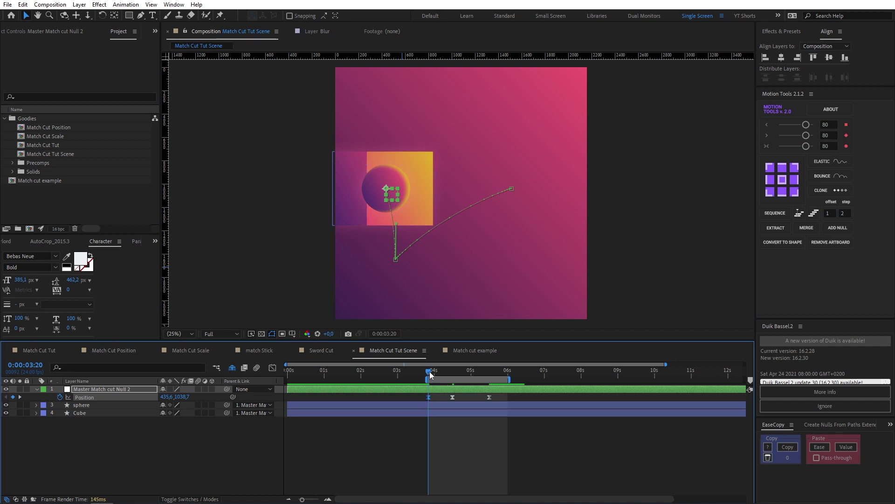
left_click_drag(429, 374, 447, 411)
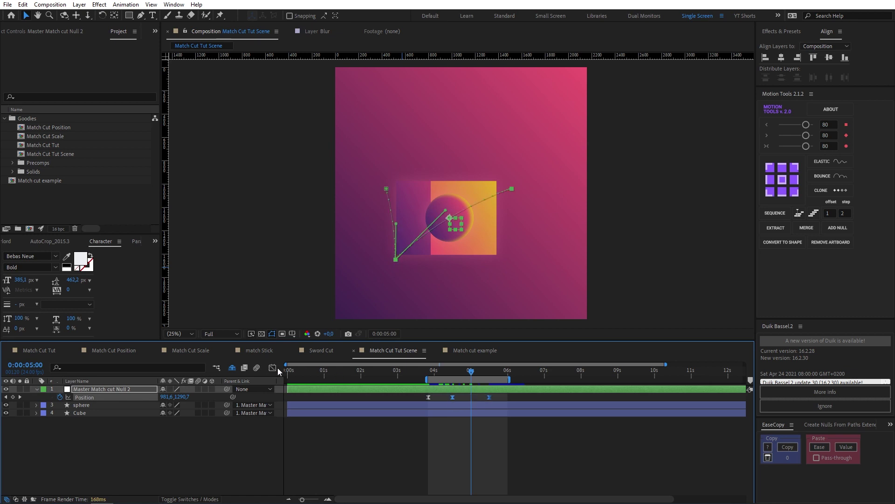
left_click(272, 368)
scroll(476, 425, "up", 5)
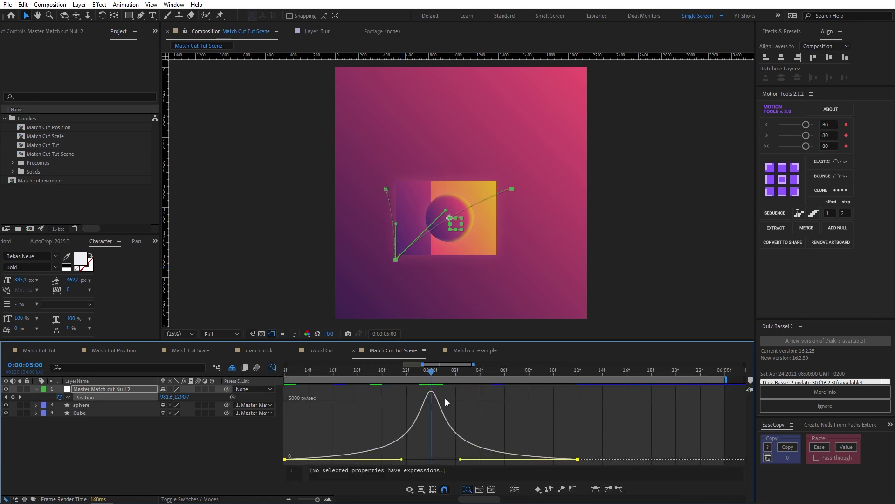
left_click_drag(432, 372, 432, 373)
scroll(432, 404, "down", 3)
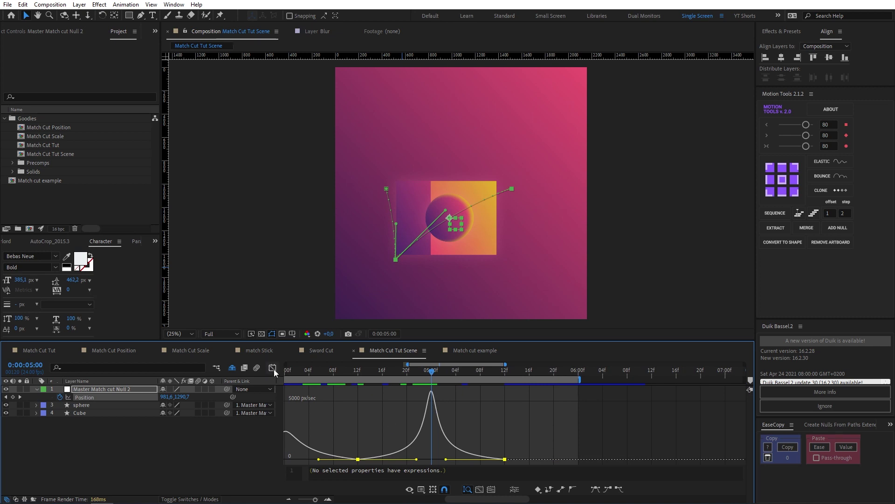
Trim Cube to start and the sphere to end at 5:00, then scrub across the cut.
left_click(273, 369)
left_click(433, 405)
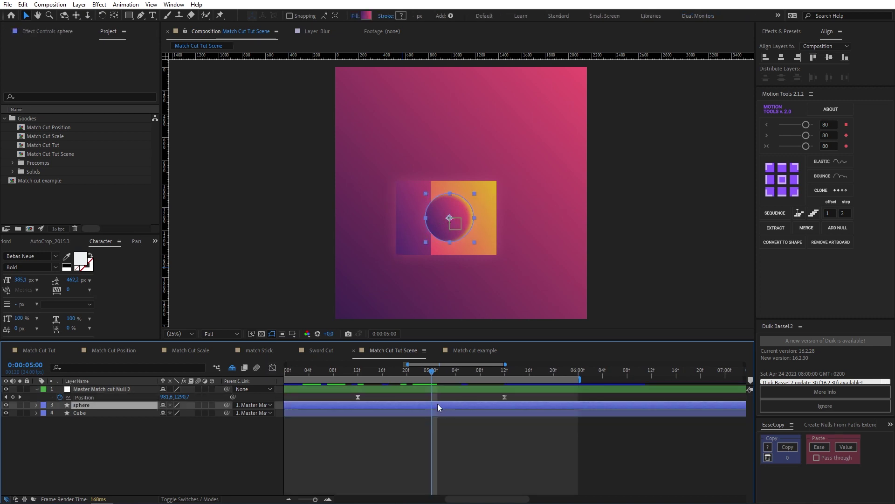
left_click(433, 413)
key("alt+bracketleft")
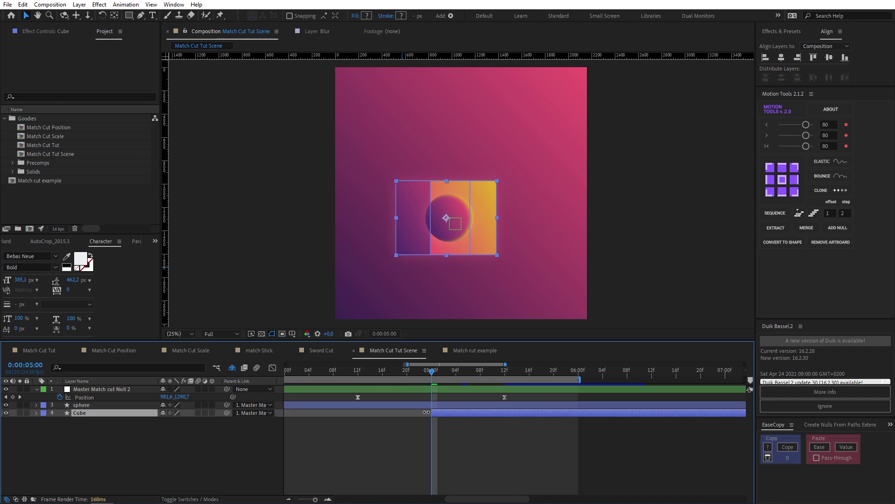
left_click(424, 407)
key("alt+bracketright")
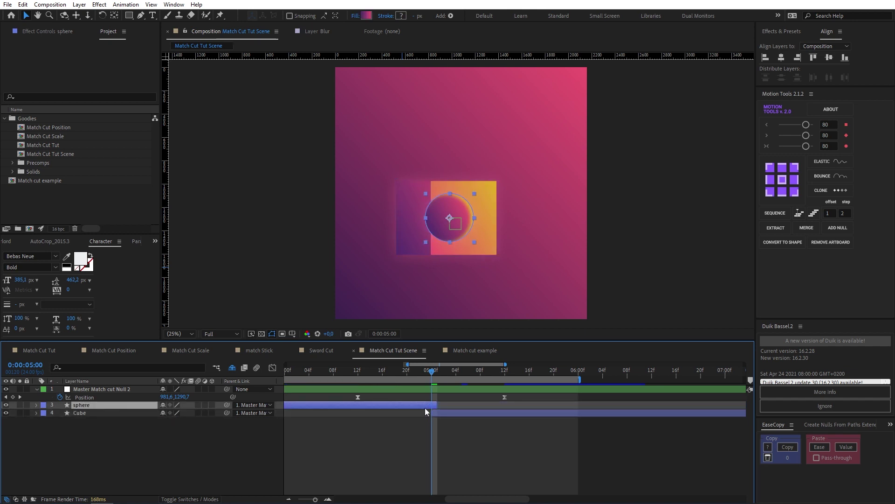
left_click(441, 432)
left_click(425, 371)
left_click_drag(424, 371, 503, 378)
Reveal the Cube's Group 2 and set a Position keyframe for it at 5:12.
left_click(497, 413)
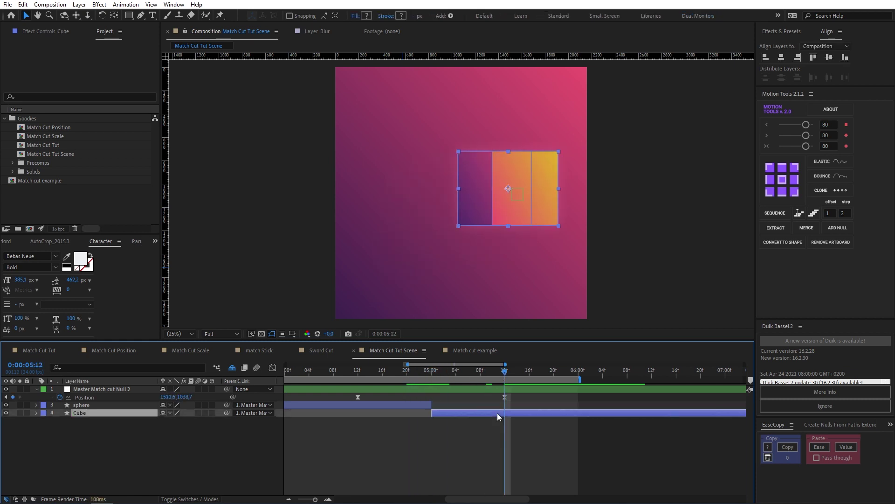
left_click(36, 413)
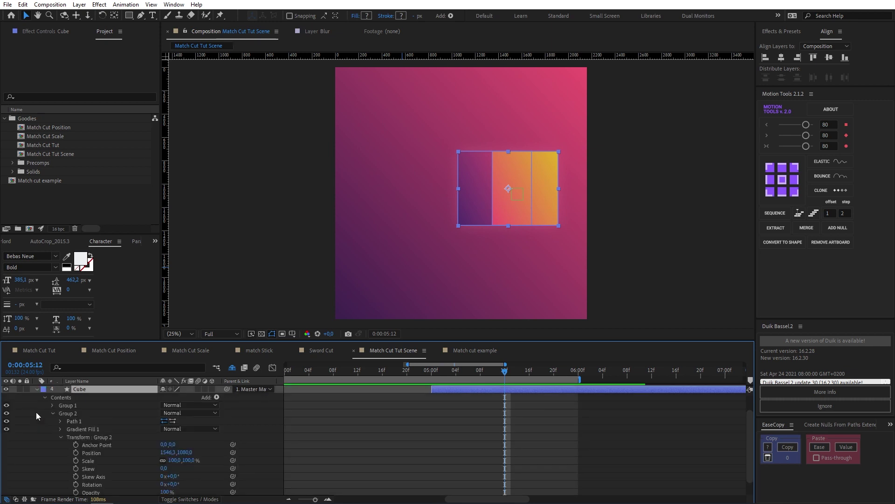
left_click(68, 413)
left_click_drag(480, 209, 474, 209)
key("ctrl+z")
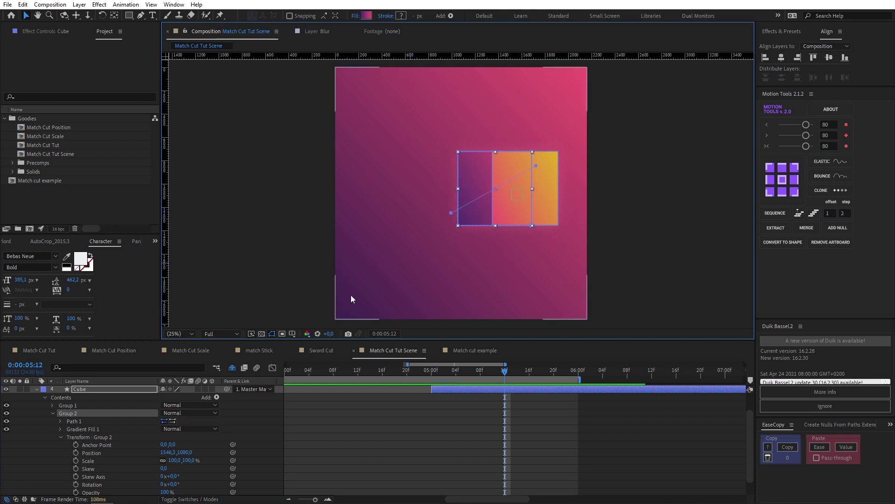
scroll(77, 435, "down", 1)
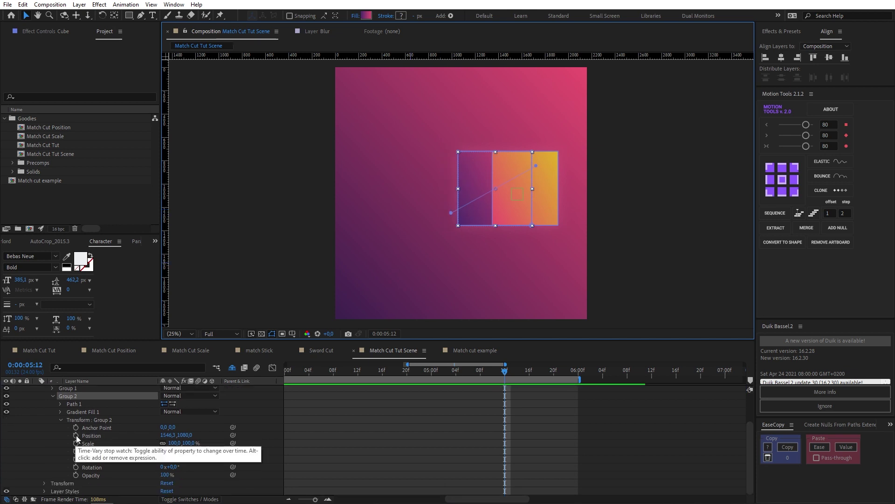
left_click(76, 435)
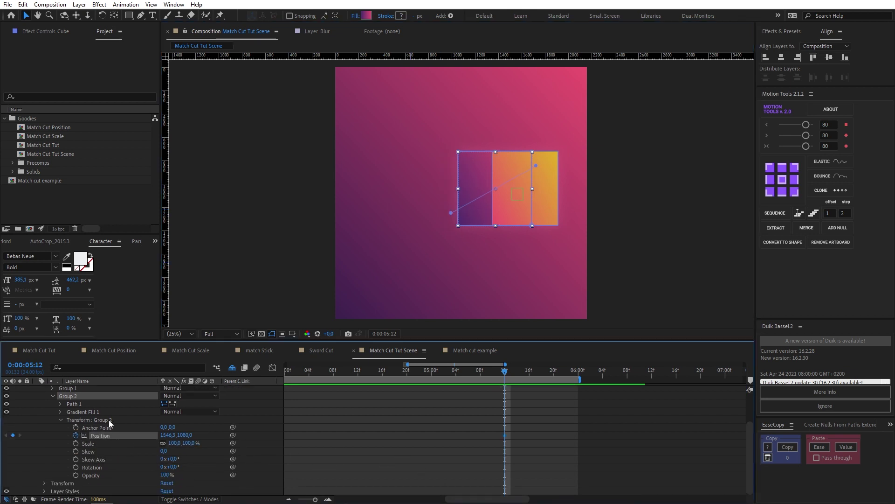
scroll(86, 435, "up", 1)
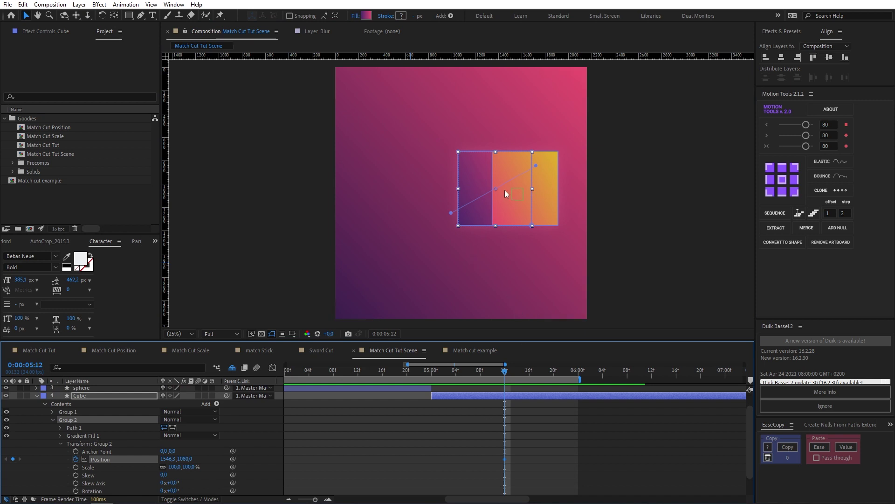
left_click_drag(485, 185, 476, 184)
At 5:00, push Group 2 right to 2070.3,1080 and apply a strong ease with Motion Tools.
left_click_drag(463, 372, 435, 371)
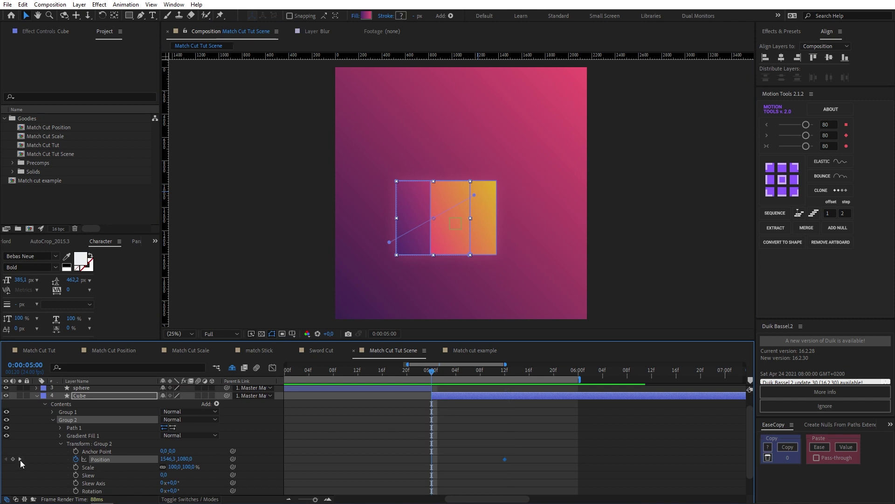
left_click(435, 221)
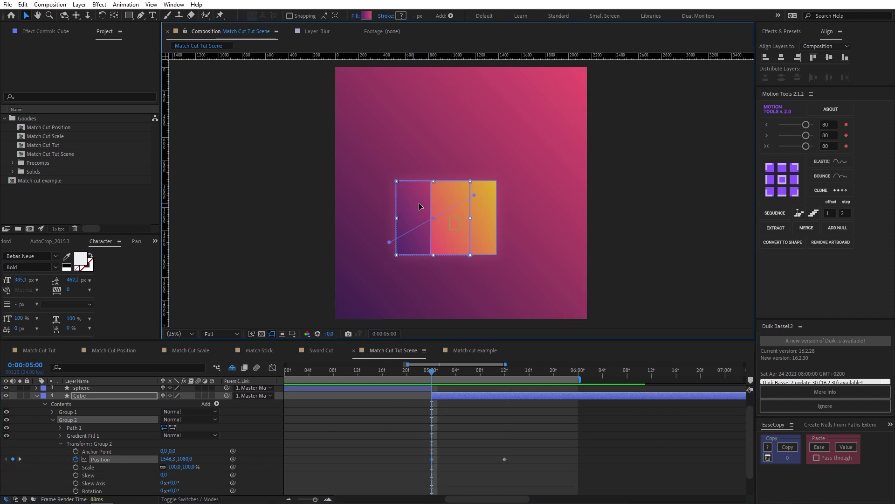
left_click_drag(419, 203, 474, 203)
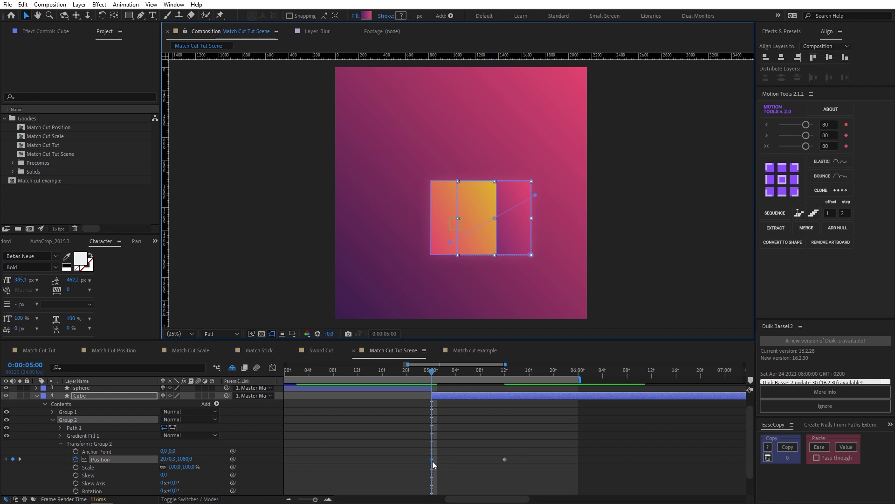
left_click(505, 459)
left_click(805, 147)
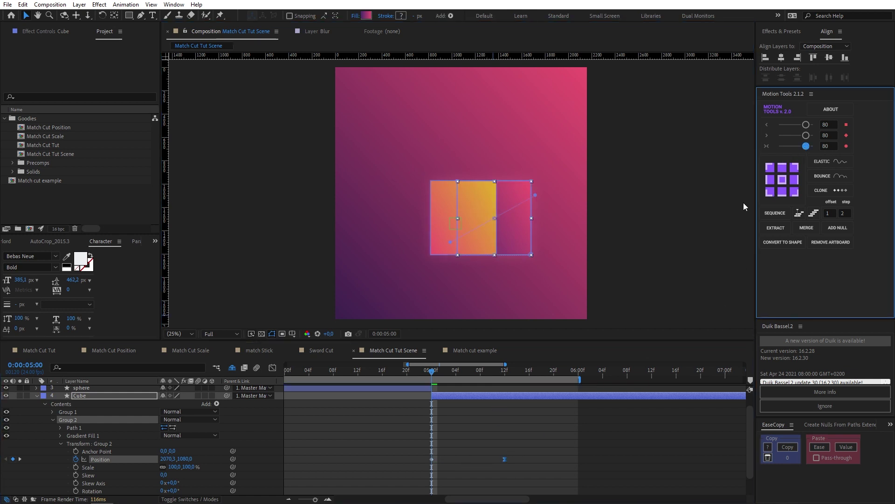
scroll(473, 451, "up", 1)
scroll(494, 420, "down", 1)
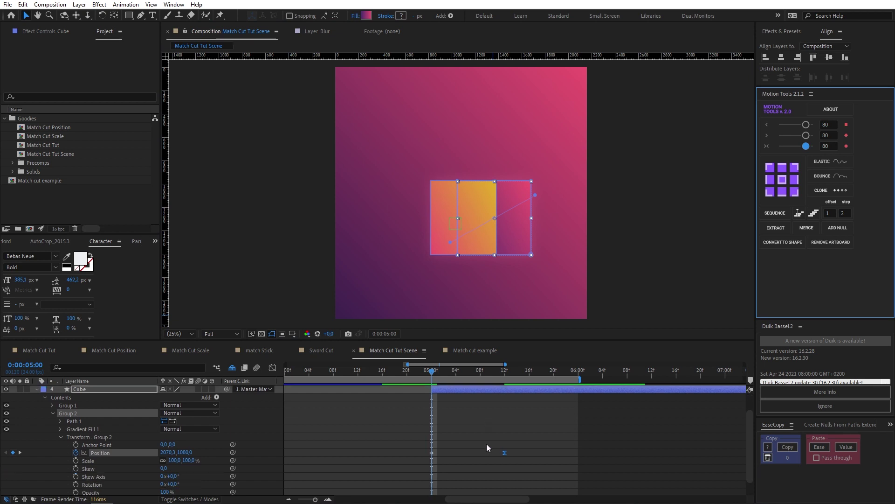
Show only the animated properties with U and preview the match cut from 3:19.
left_click(485, 443)
key("u")
left_click(434, 432)
left_click(363, 373)
scroll(371, 434, "down", 4)
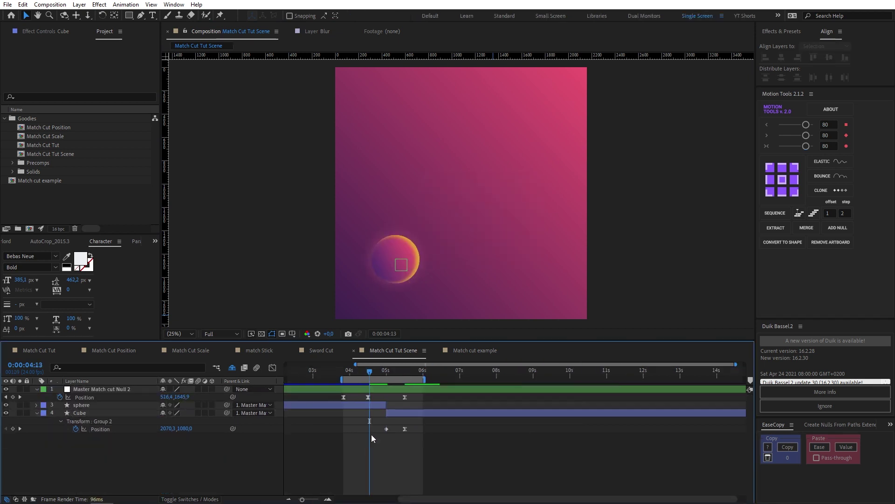
left_click(343, 371)
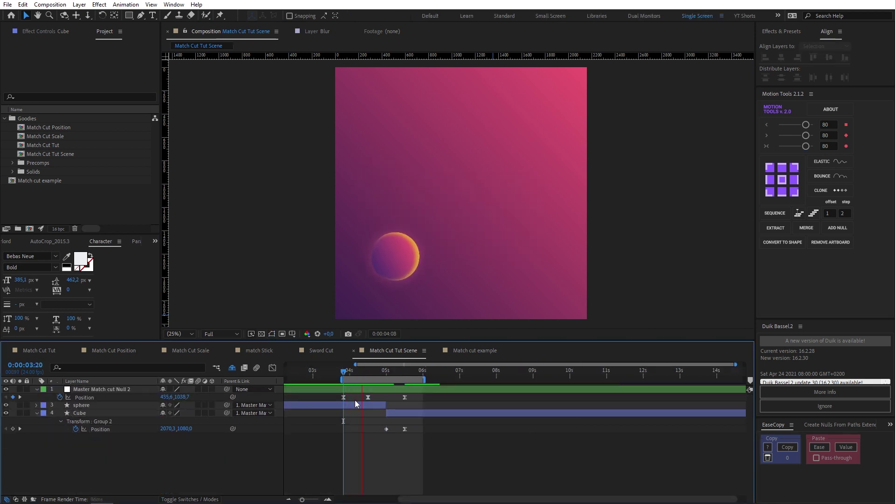
left_click(342, 372)
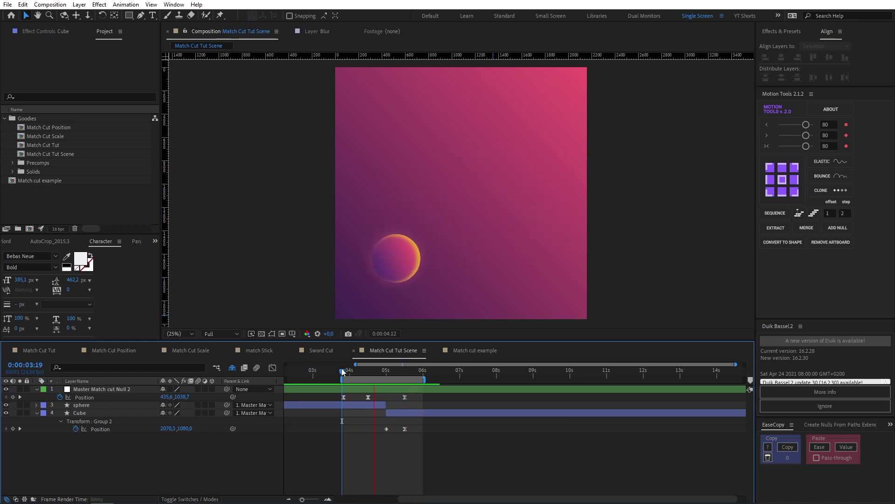